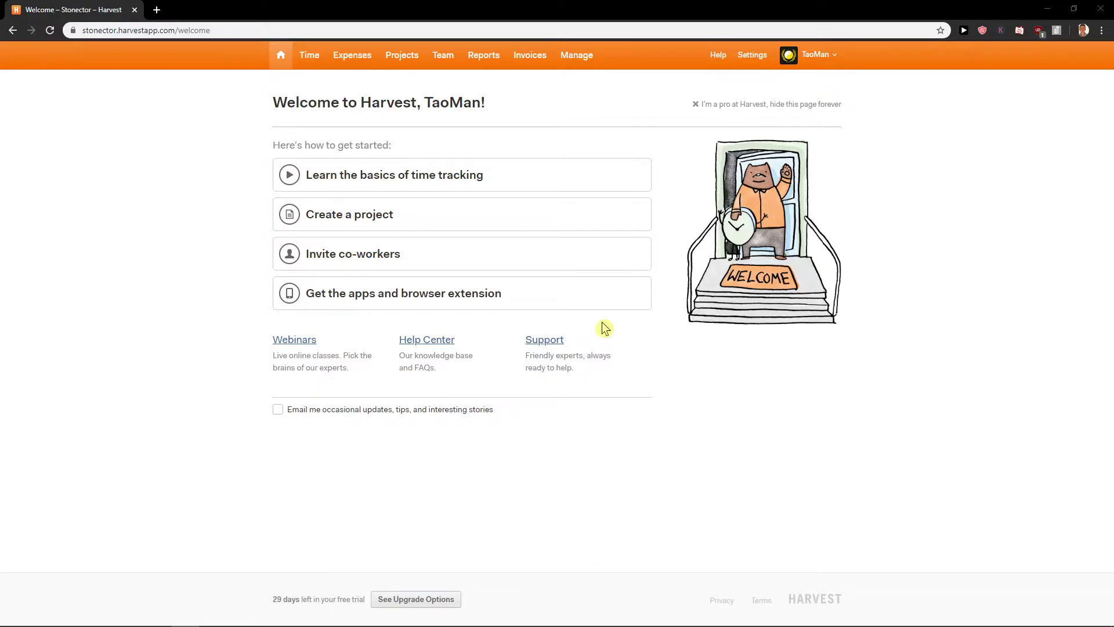
# Start a new project and switch to adding a new client, Youtube company.
pyautogui.click(413, 61)
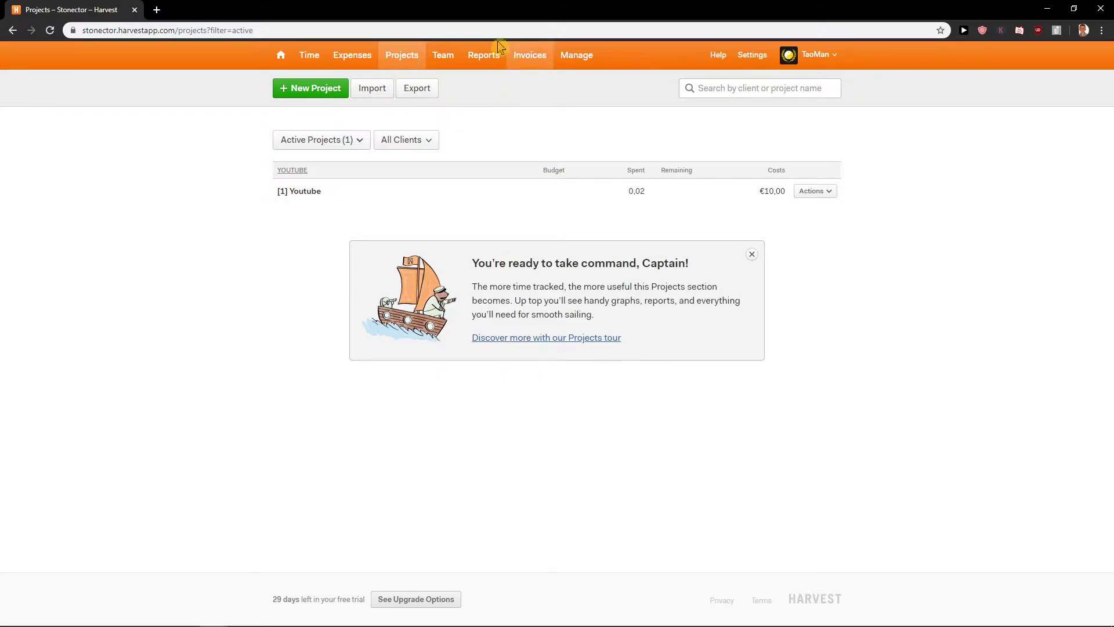
pyautogui.click(318, 92)
pyautogui.click(418, 176)
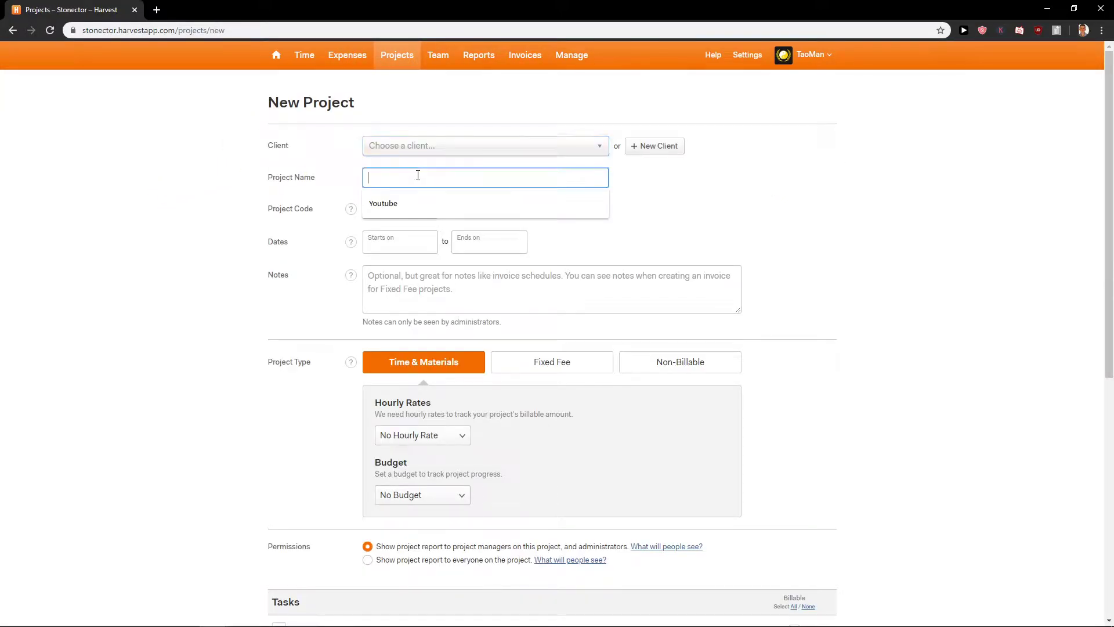
pyautogui.click(409, 203)
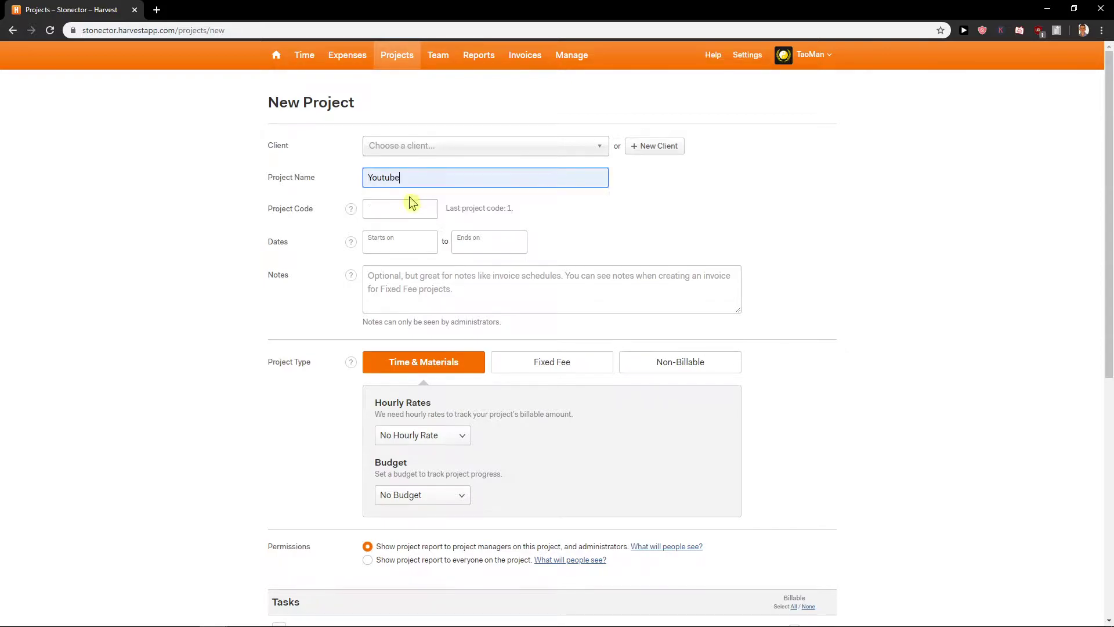
pyautogui.write('1')
pyautogui.click(423, 153)
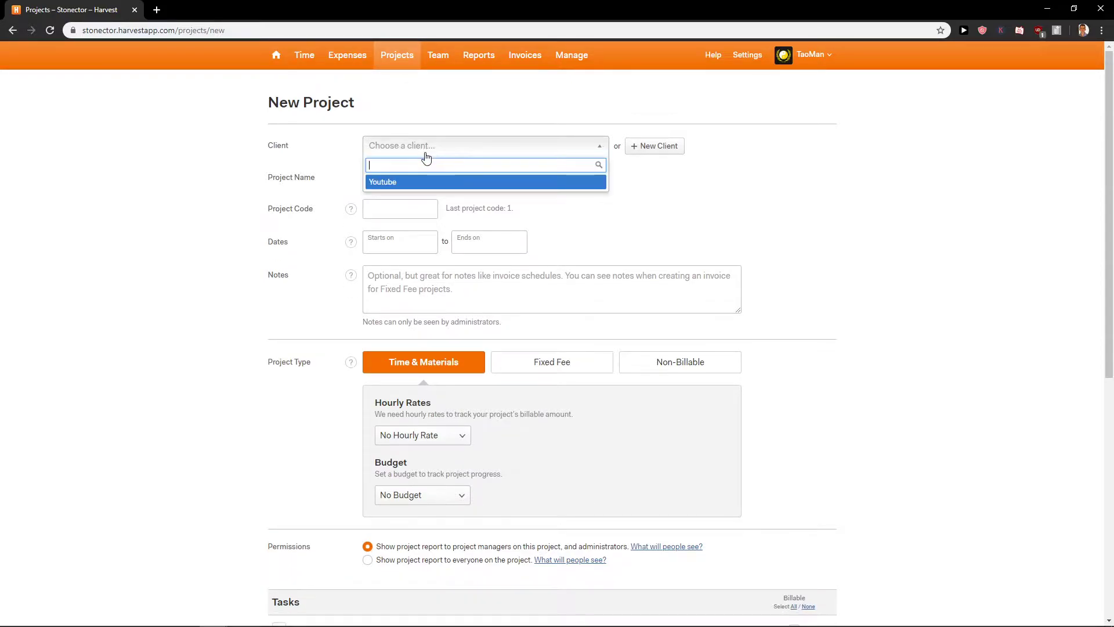
pyautogui.click(637, 146)
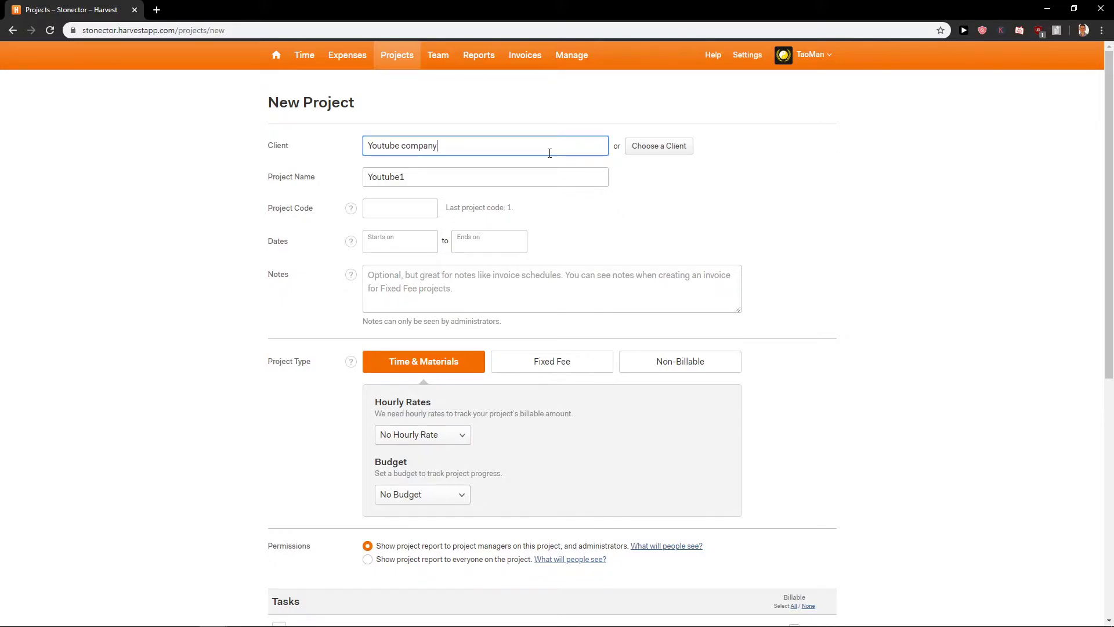
# Set the project name to 'Youtube video' and the project code to 2.
pyautogui.click(520, 176)
pyautogui.doubleClick(520, 175)
pyautogui.click(520, 175)
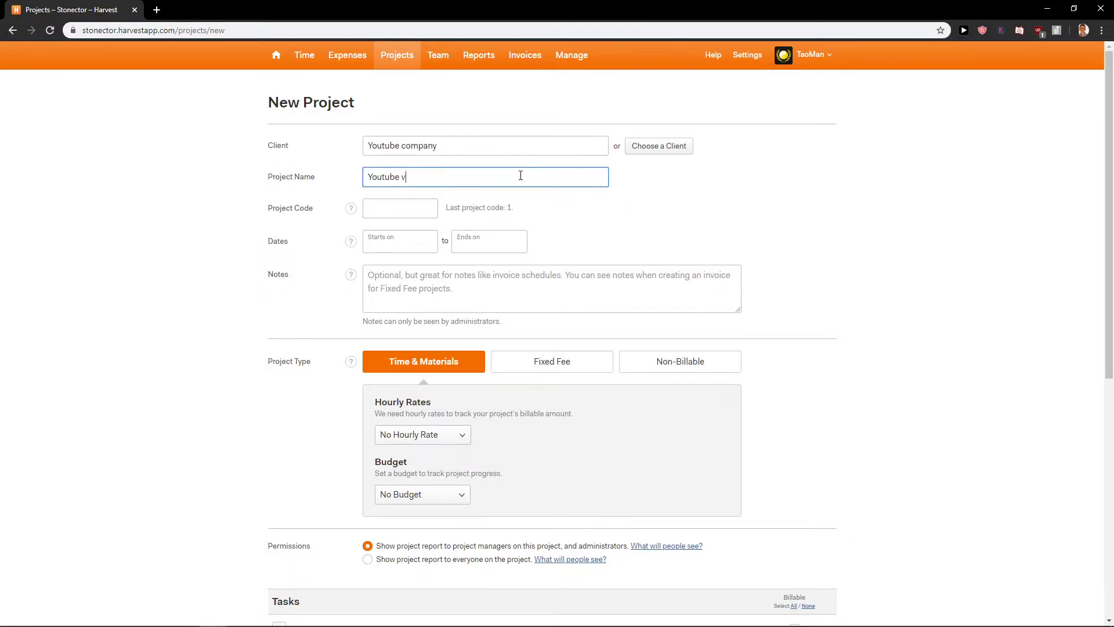
pyautogui.click(385, 213)
pyautogui.write('2')
# Open and close the start-date calendar without choosing a date.
pyautogui.click(387, 240)
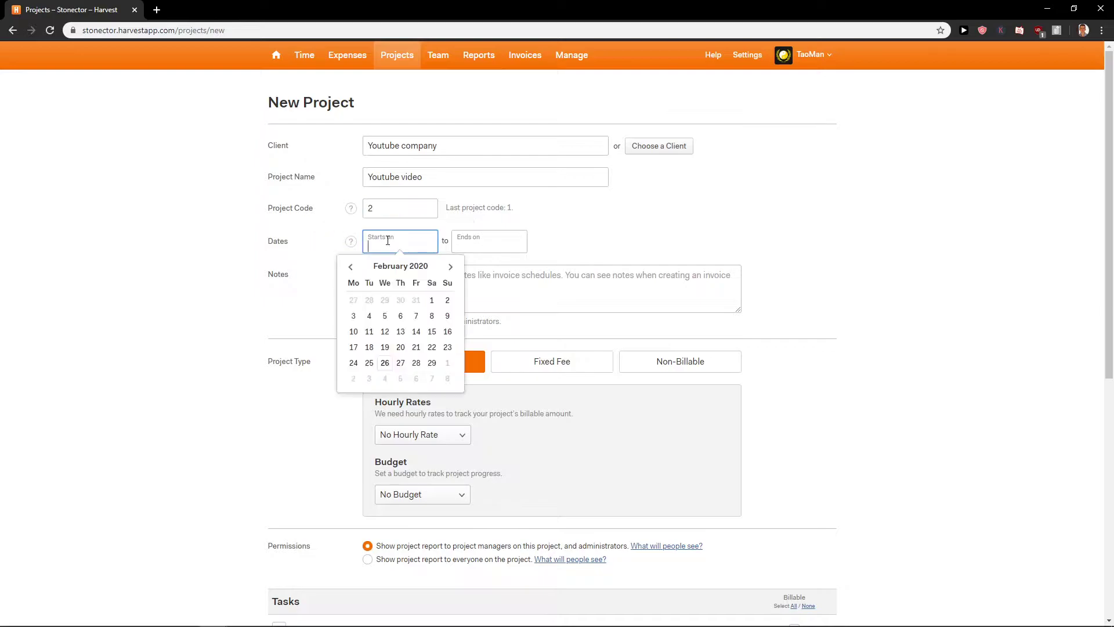
pyautogui.click(572, 262)
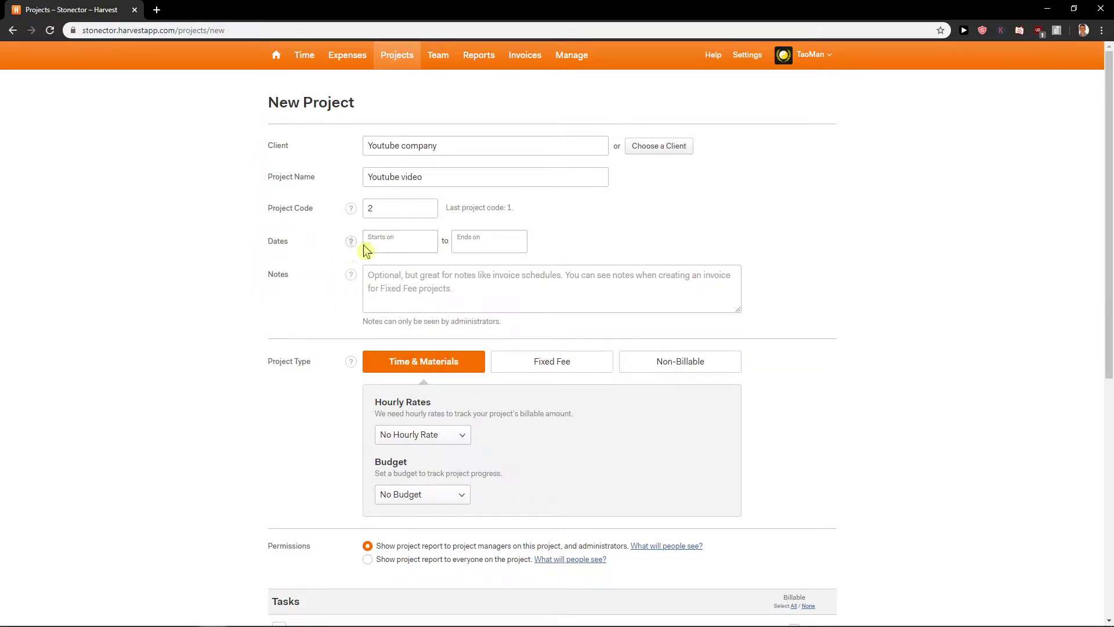
pyautogui.click(406, 243)
pyautogui.click(498, 291)
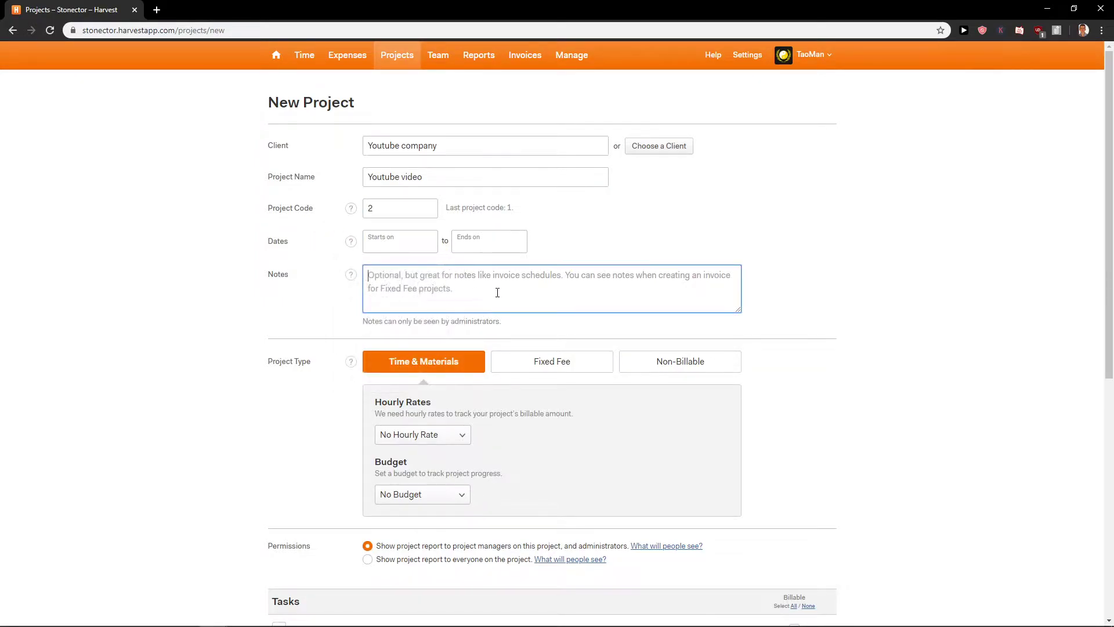
# Try out the project types, hourly rate and budget options, leaving No Budget.
pyautogui.scroll(-2, 400, 313)
pyautogui.click(574, 252)
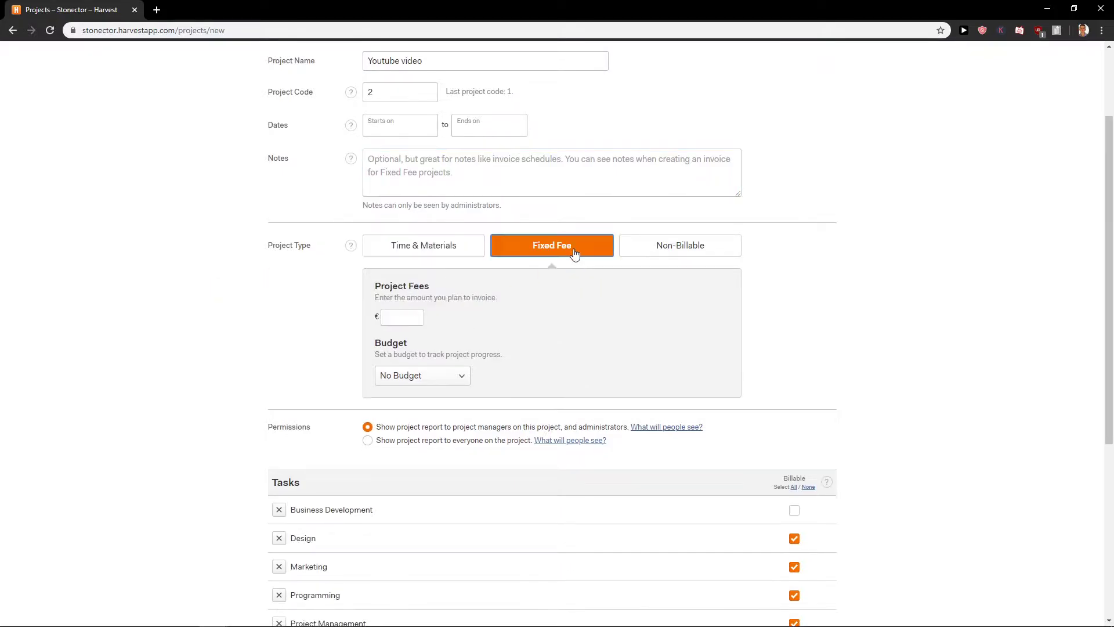
pyautogui.click(438, 246)
pyautogui.click(567, 245)
pyautogui.click(654, 245)
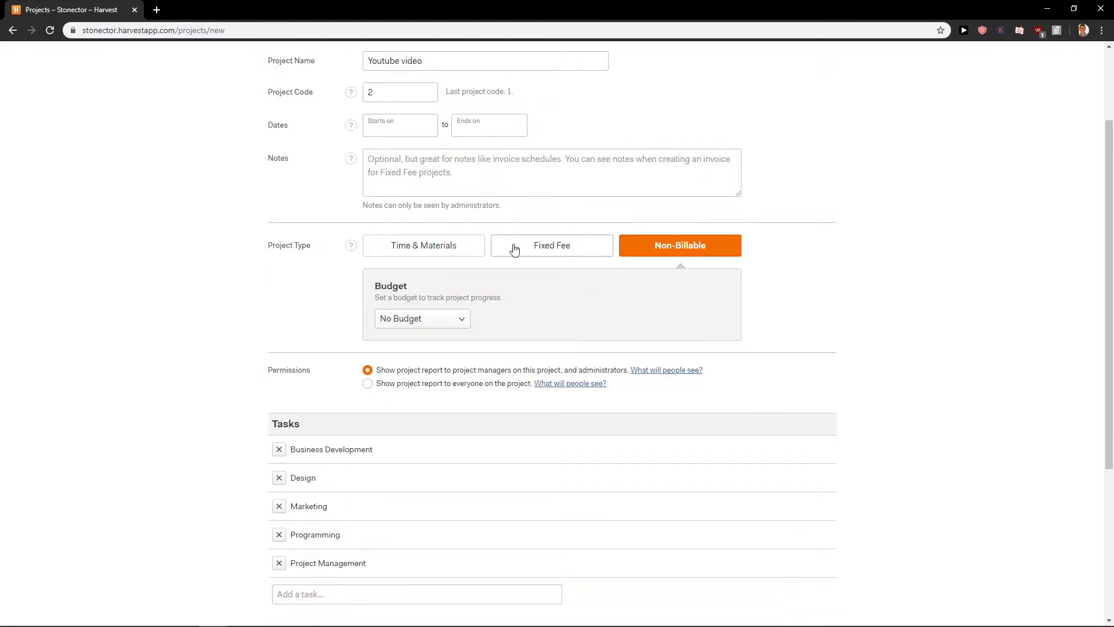
pyautogui.click(423, 250)
pyautogui.click(430, 319)
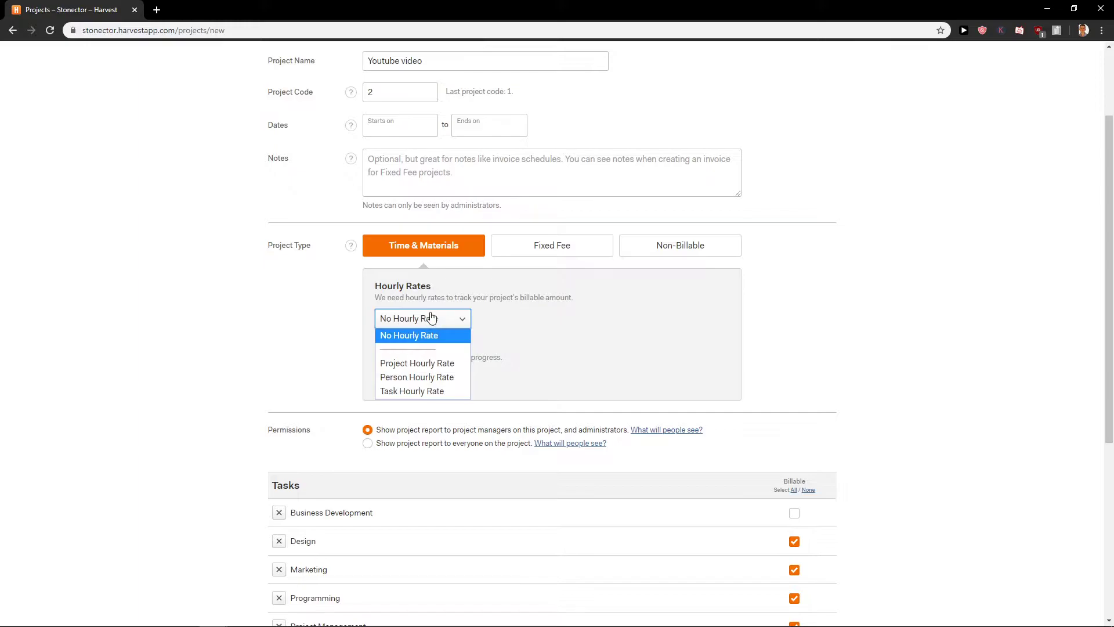
pyautogui.click(439, 364)
pyautogui.click(506, 324)
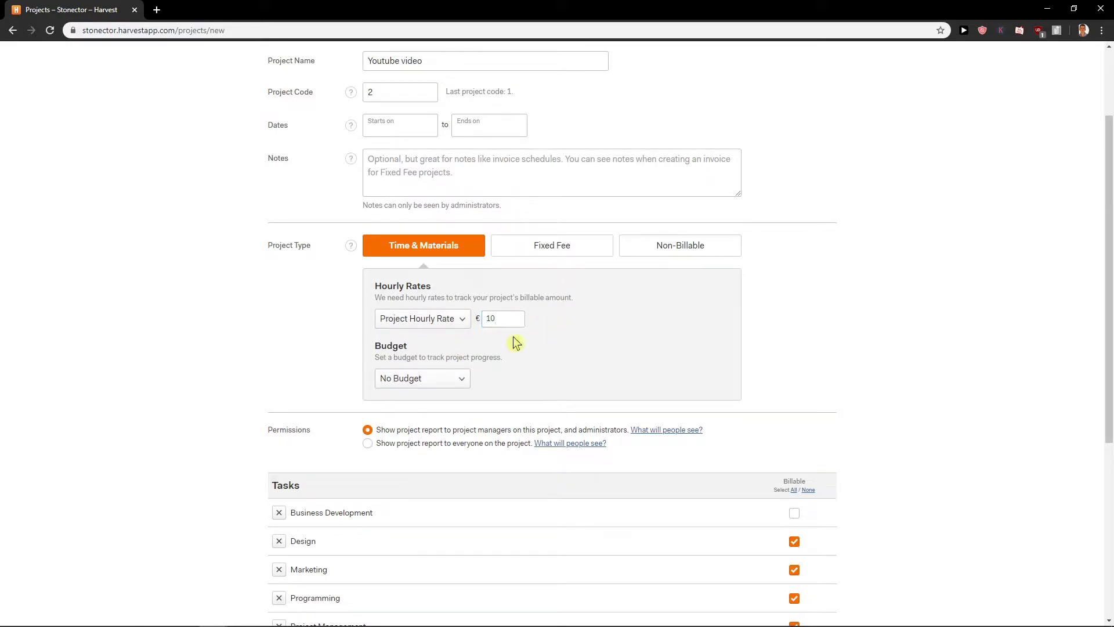
pyautogui.click(440, 379)
pyautogui.click(539, 381)
# Choose the Fixed Fee project type with a project fee of €100.
pyautogui.scroll(-5, 522, 354)
pyautogui.scroll(7, 566, 354)
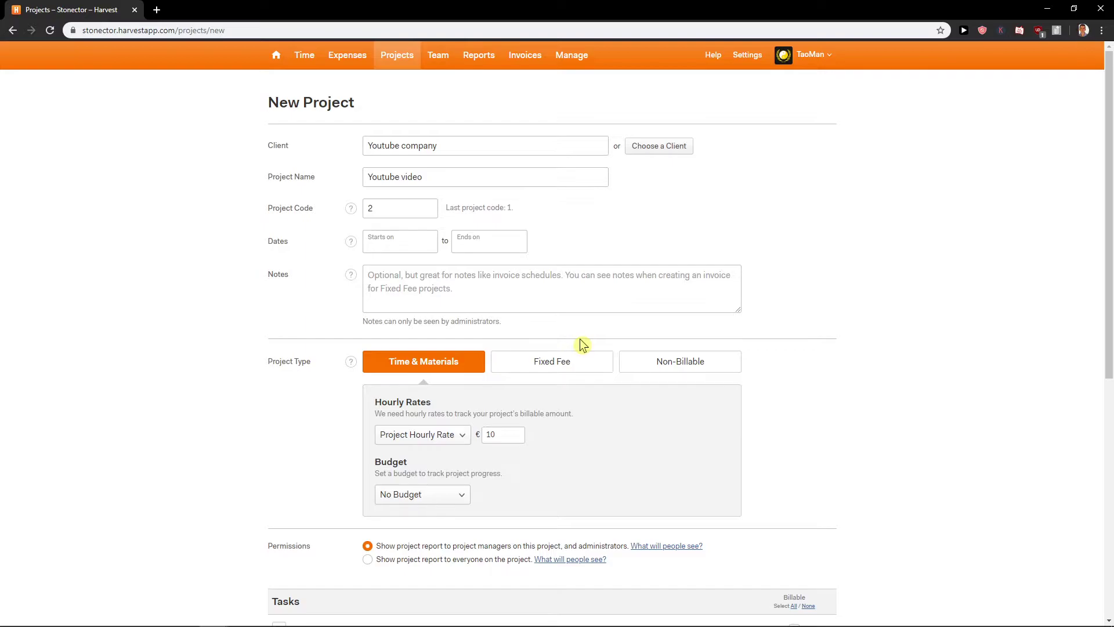
pyautogui.scroll(-4, 582, 343)
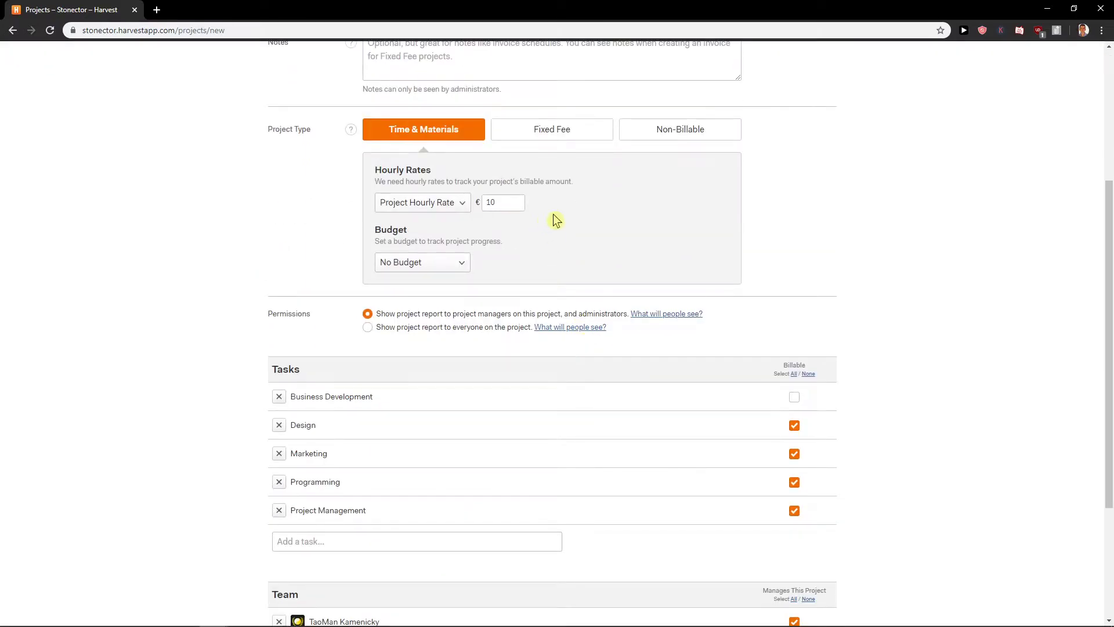
pyautogui.click(560, 132)
pyautogui.click(403, 200)
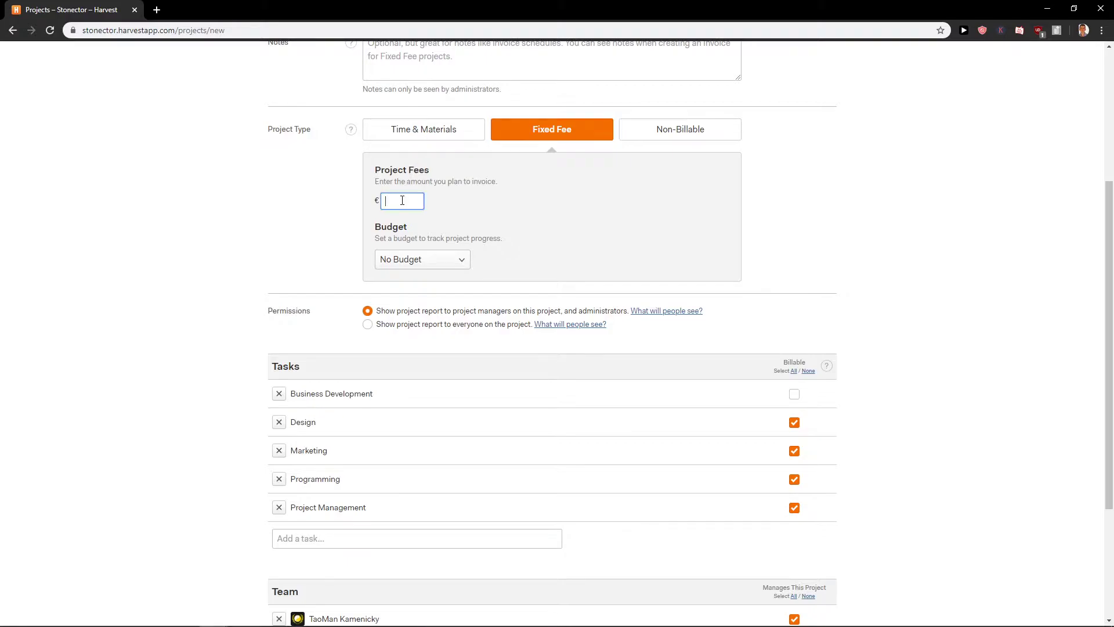
pyautogui.doubleClick(409, 200)
pyautogui.click(372, 194)
pyautogui.scroll(-3, 154, 358)
# Save the Youtube video fixed-fee project.
pyautogui.click(295, 521)
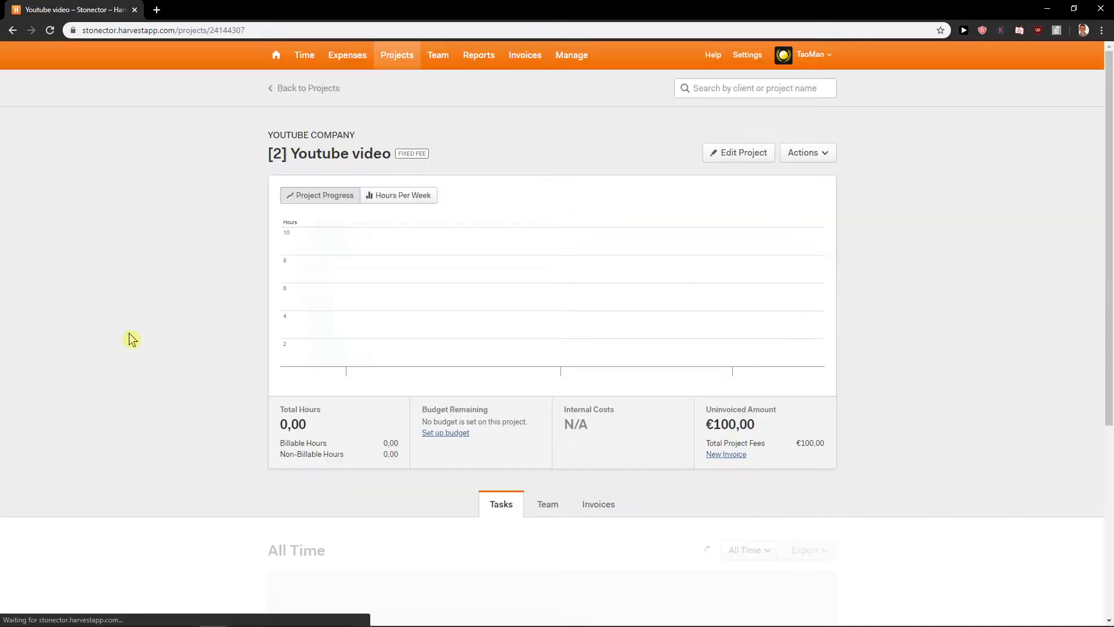
pyautogui.moveTo(325, 274)
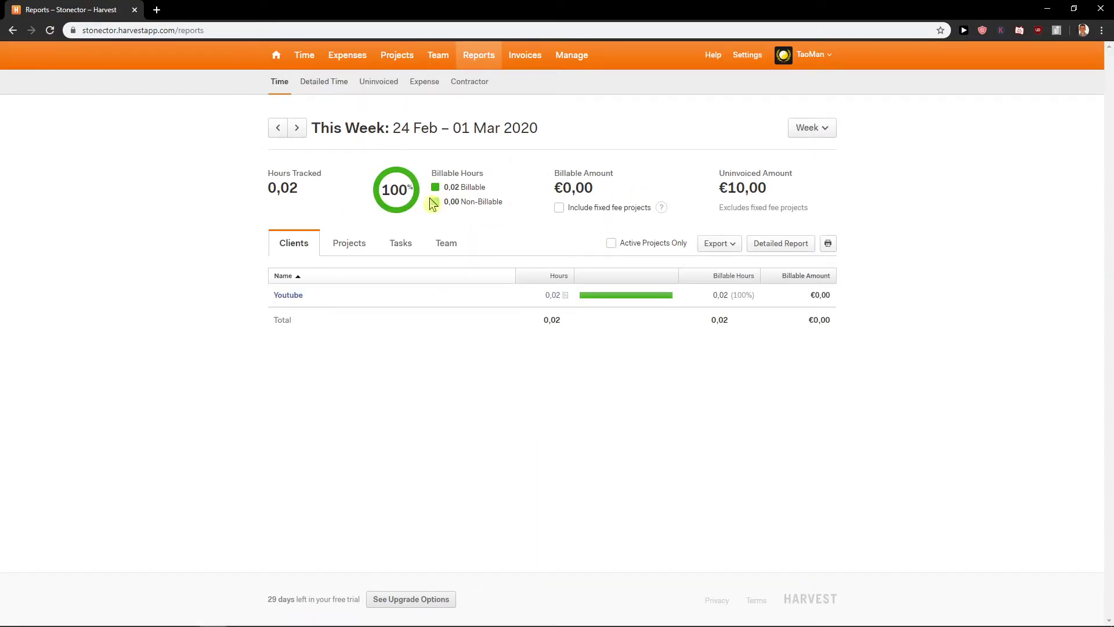
# Start a timer on today's timesheet for [2] Youtube video with the Design task.
pyautogui.click(304, 55)
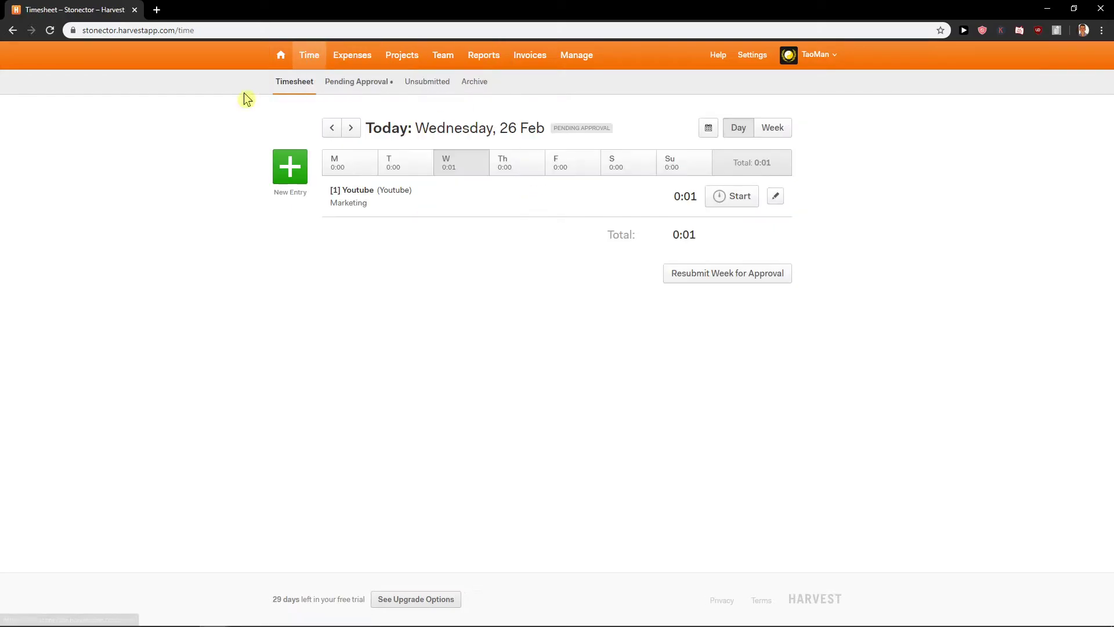
pyautogui.click(304, 168)
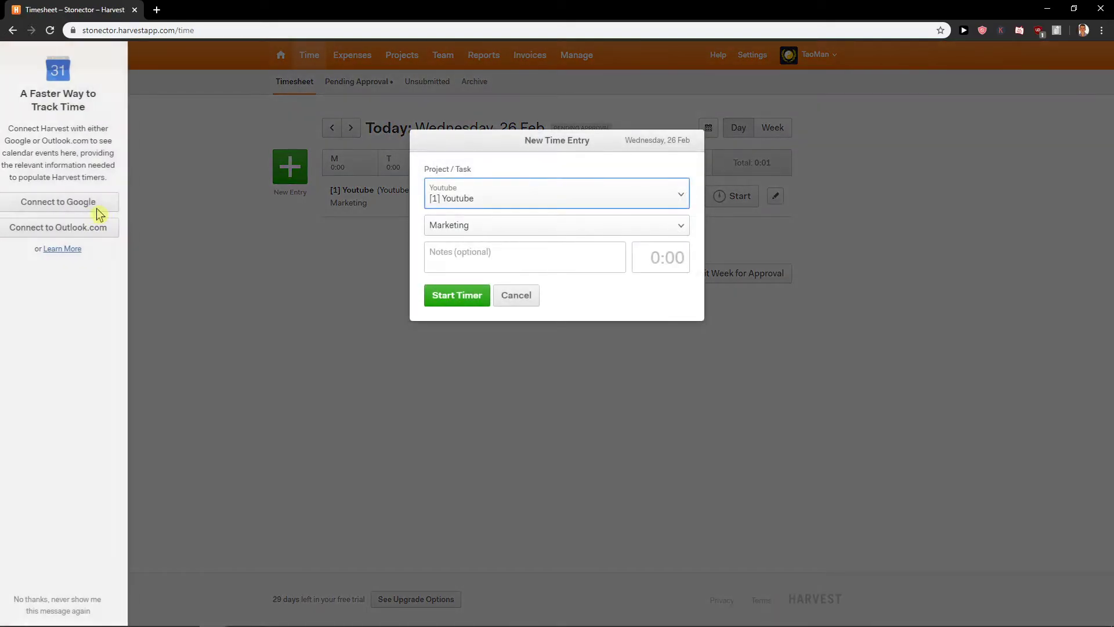
pyautogui.click(522, 194)
pyautogui.click(525, 307)
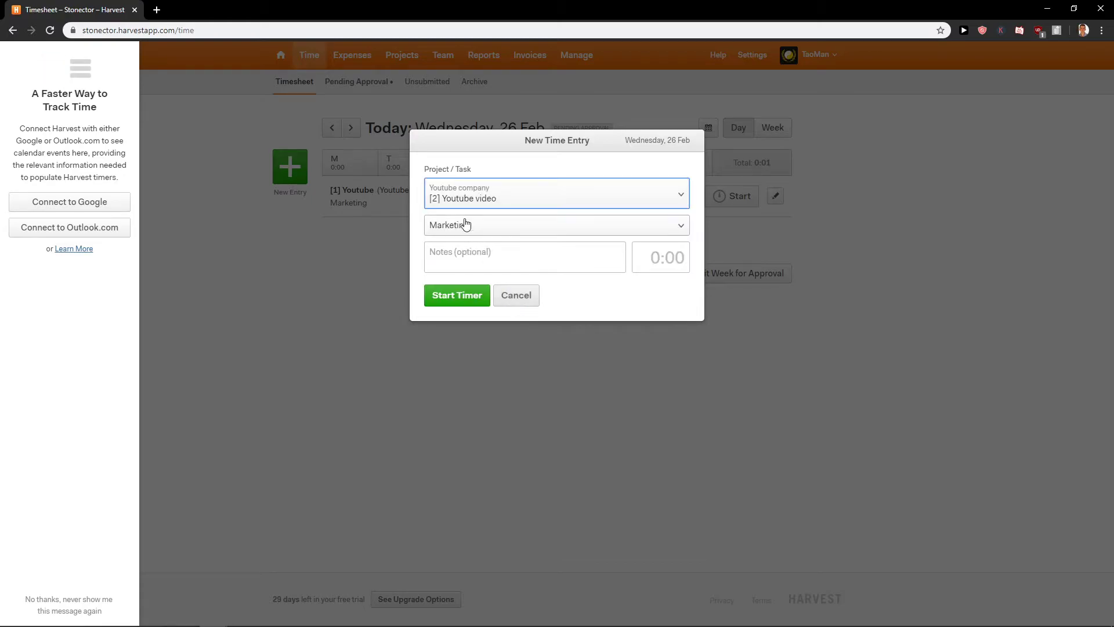
pyautogui.click(462, 198)
pyautogui.click(462, 310)
pyautogui.click(485, 227)
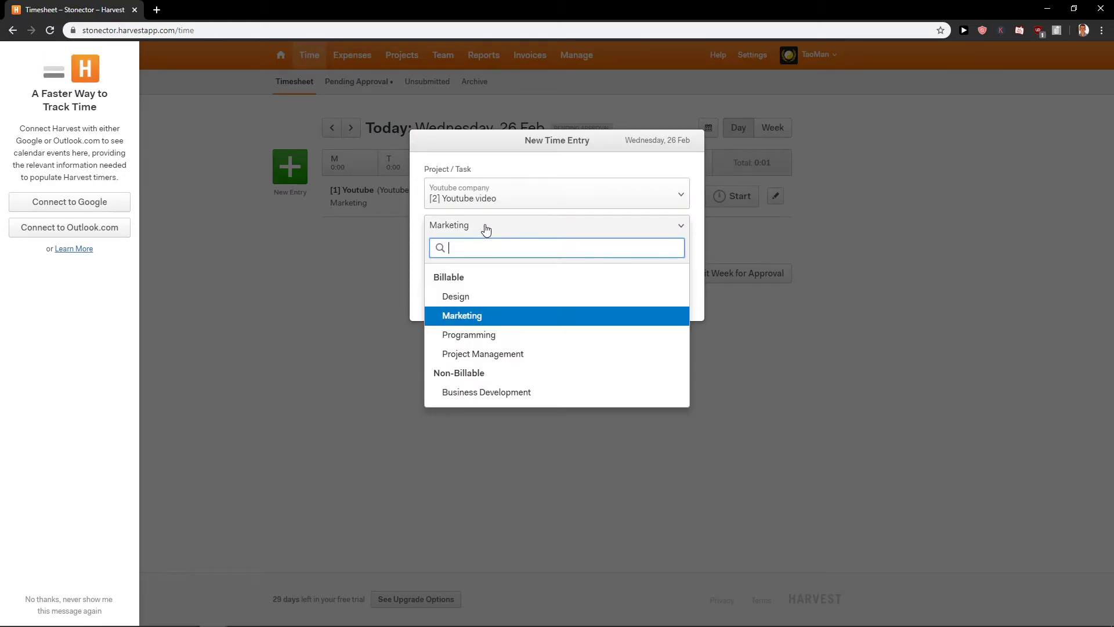
pyautogui.click(533, 293)
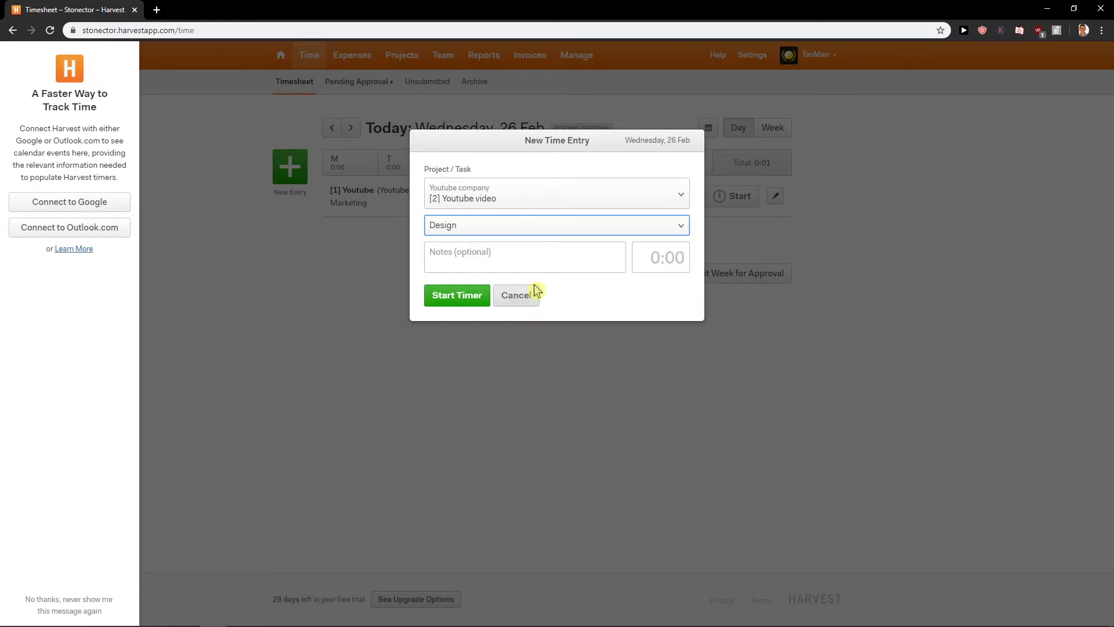
pyautogui.click(660, 264)
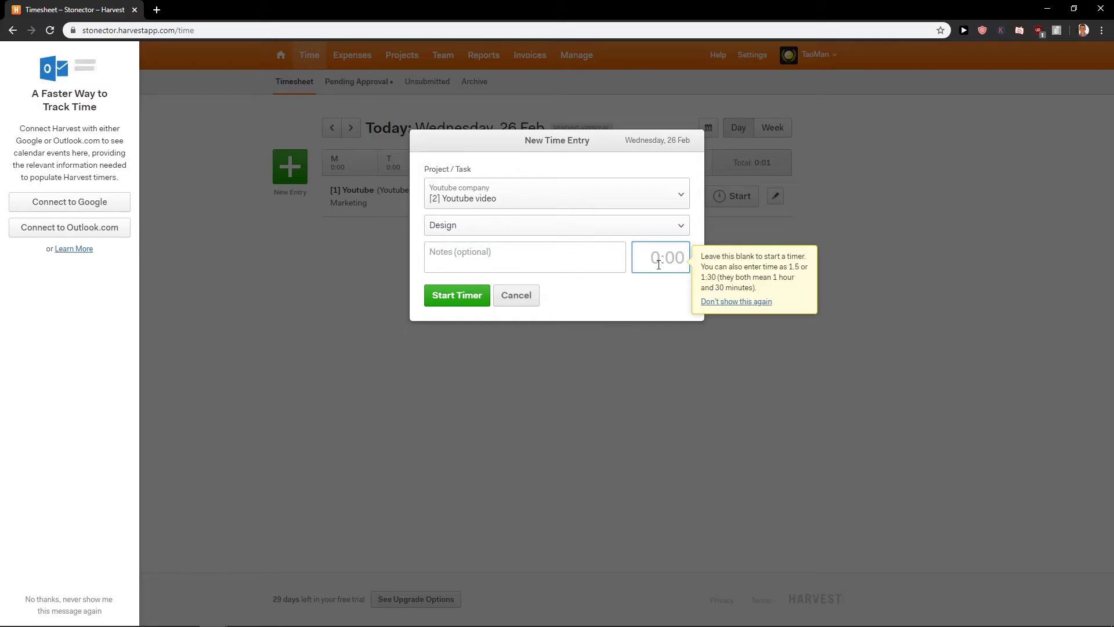
pyautogui.click(457, 297)
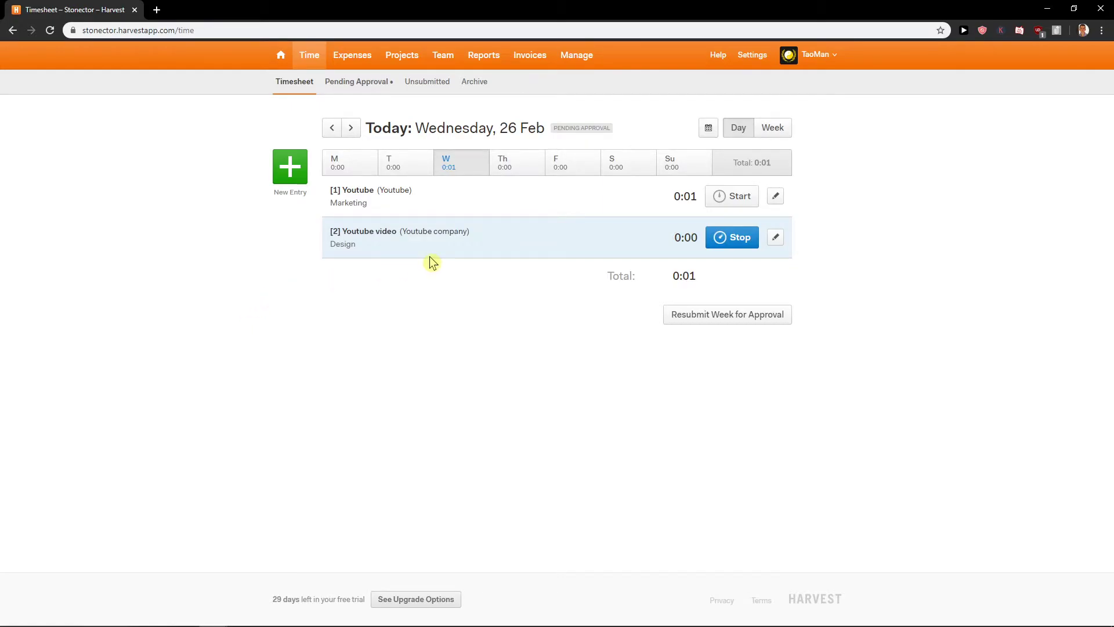
# Browse the pending-approval, unsubmitted and archived timesheet lists, then return to Projects.
pyautogui.click(384, 87)
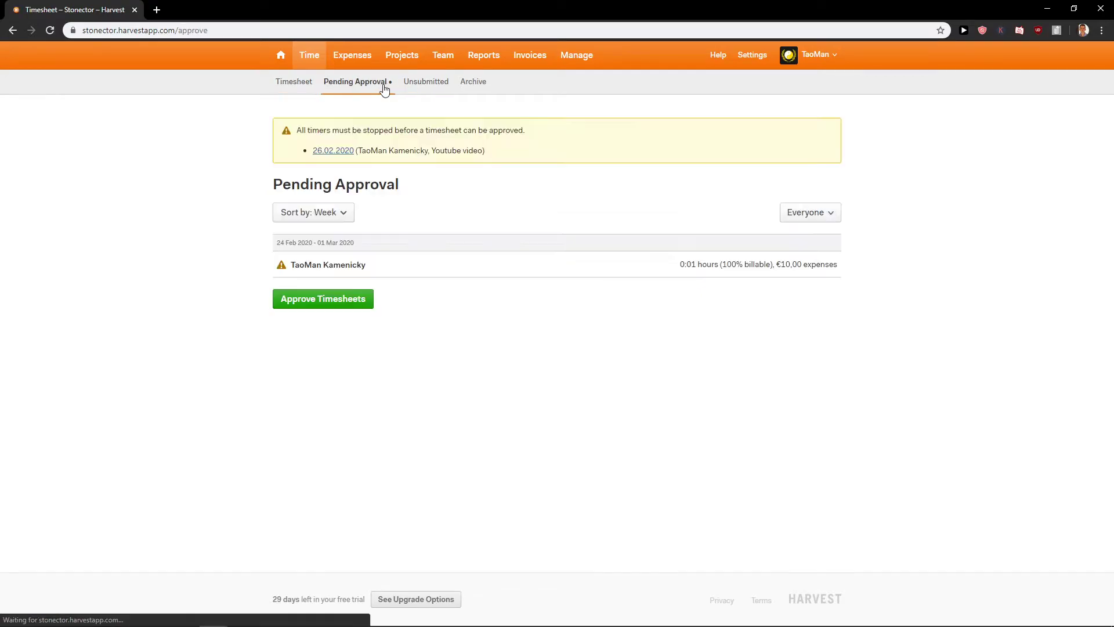
pyautogui.click(442, 87)
pyautogui.click(474, 85)
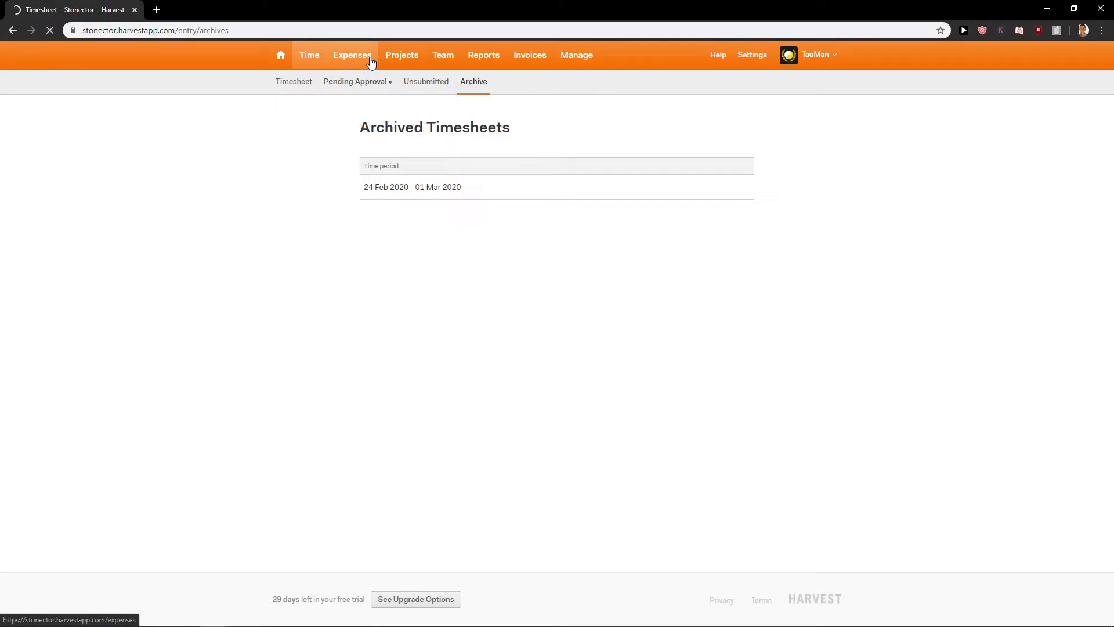
pyautogui.click(420, 61)
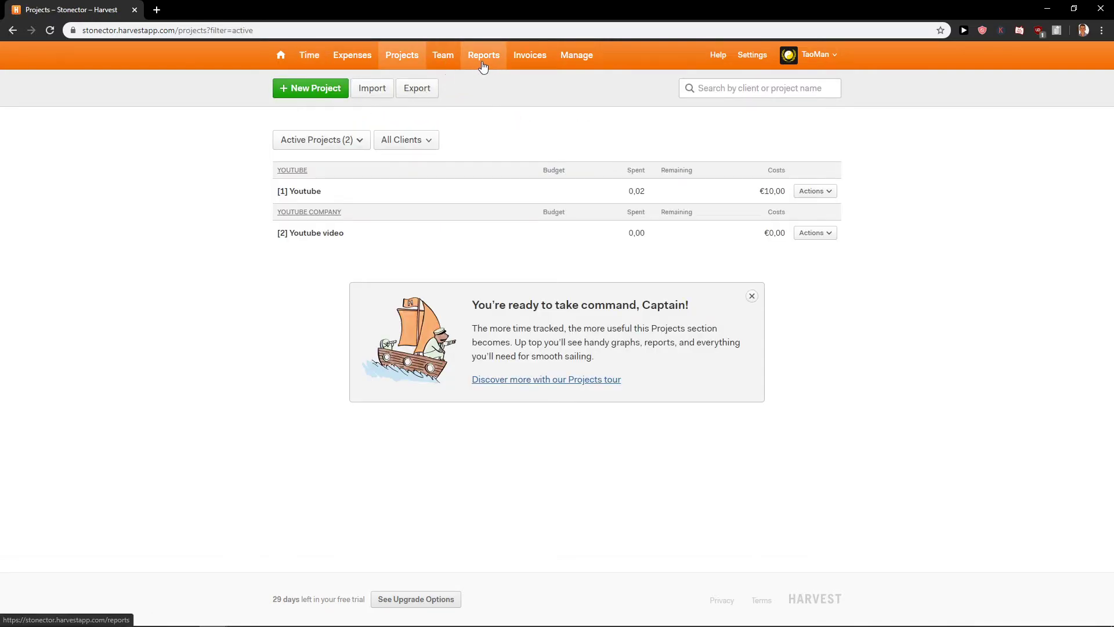
# Move through the welcome page and timesheet to the weekly time Reports.
pyautogui.click(281, 56)
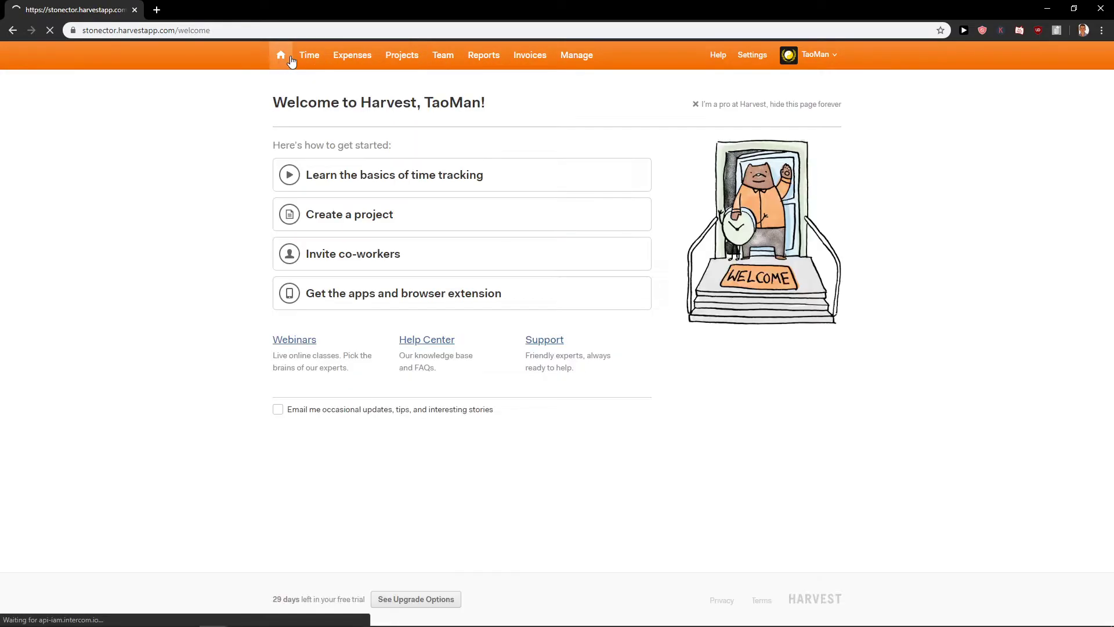
pyautogui.click(314, 61)
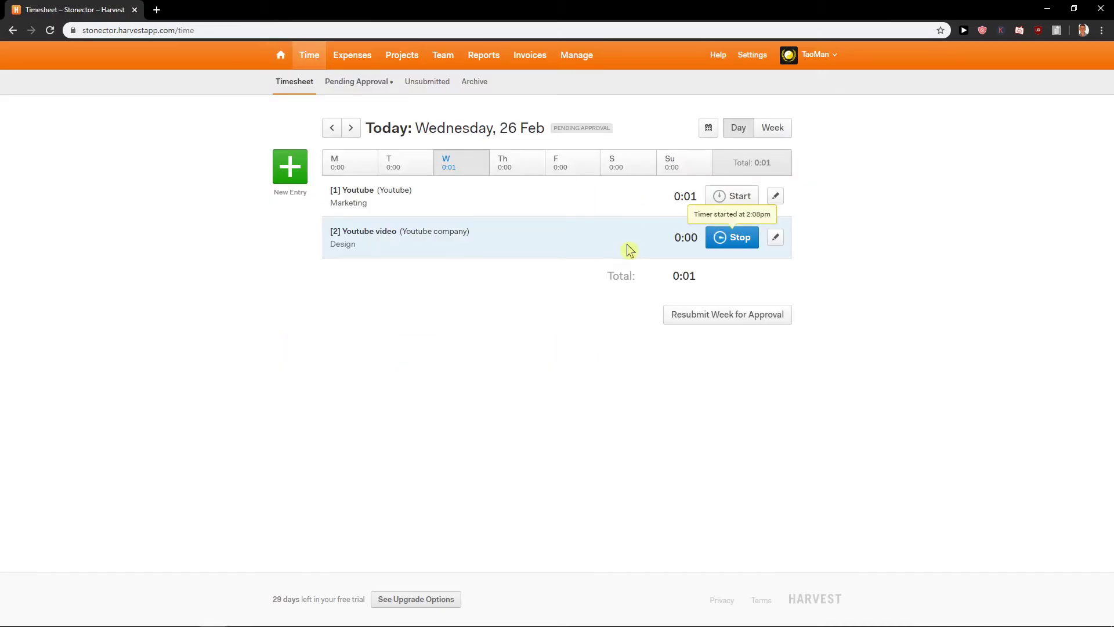
pyautogui.click(476, 63)
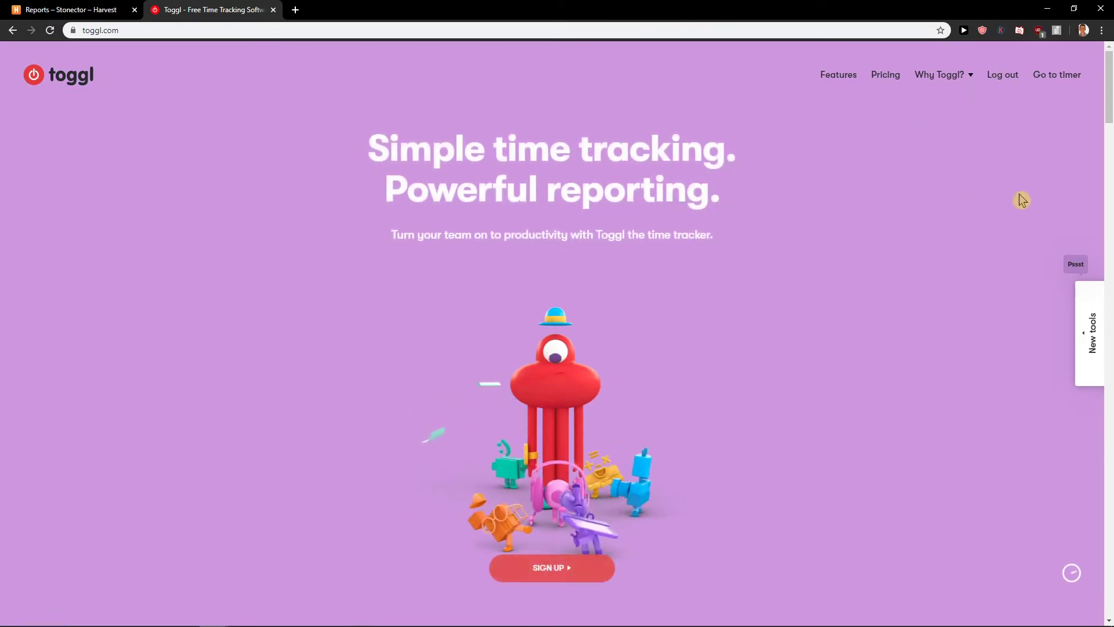
# Open Toggl's Timer page and close the browser-extension promotion.
pyautogui.click(1056, 75)
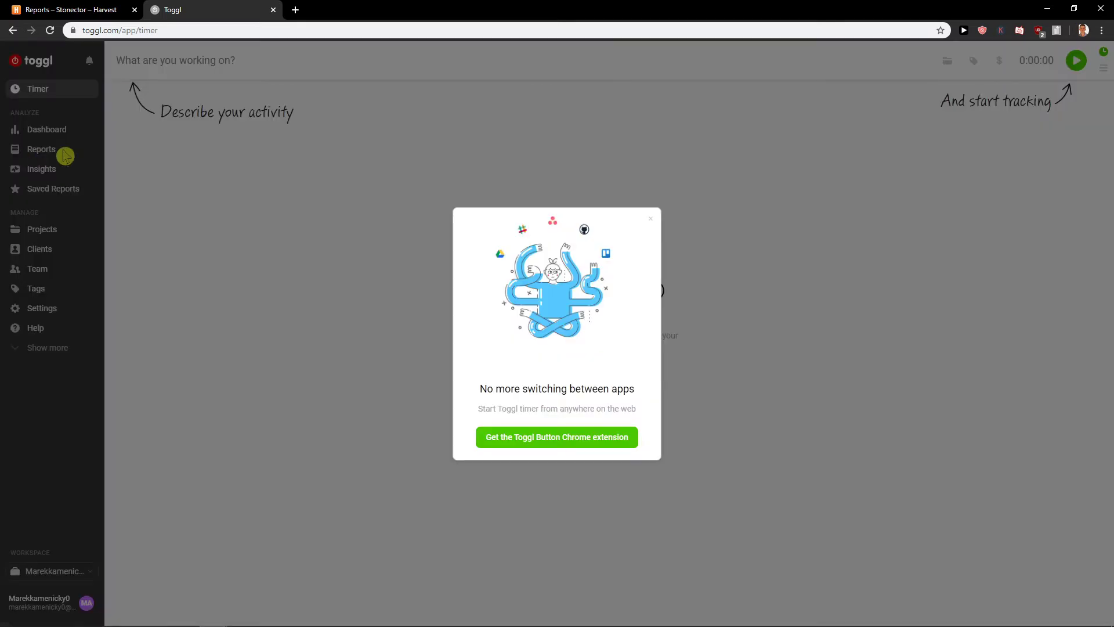
pyautogui.click(641, 179)
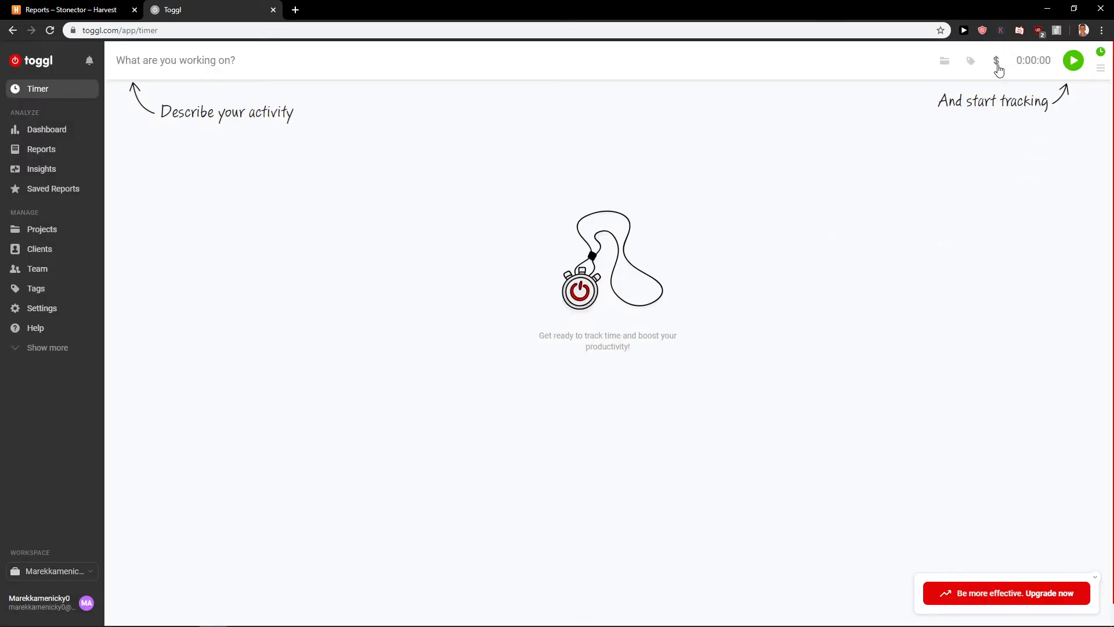
pyautogui.moveTo(997, 69)
pyautogui.moveTo(931, 77); pyautogui.dragTo(1017, 95)
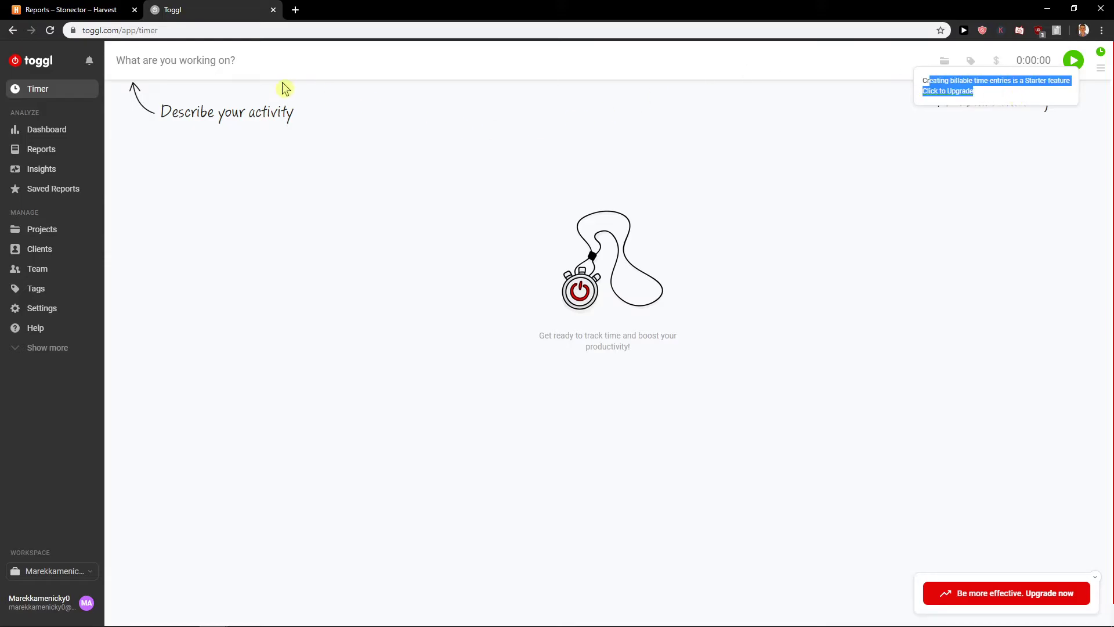
# Back in Harvest, stop the running Youtube video timer on today's timesheet.
pyautogui.click(58, 7)
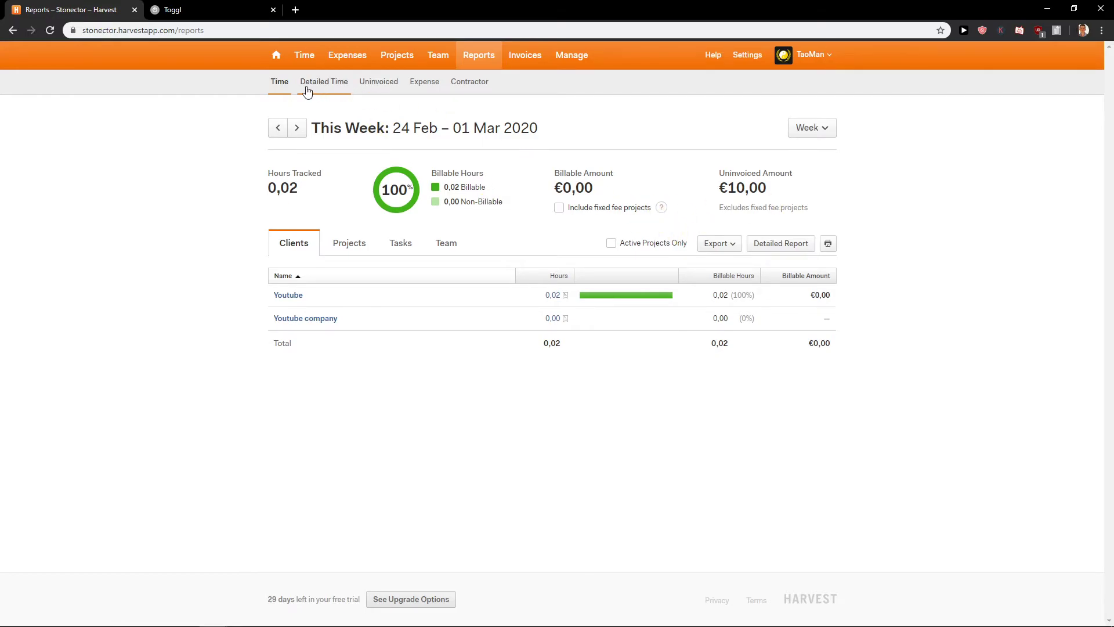
pyautogui.click(284, 86)
pyautogui.click(297, 58)
pyautogui.click(733, 235)
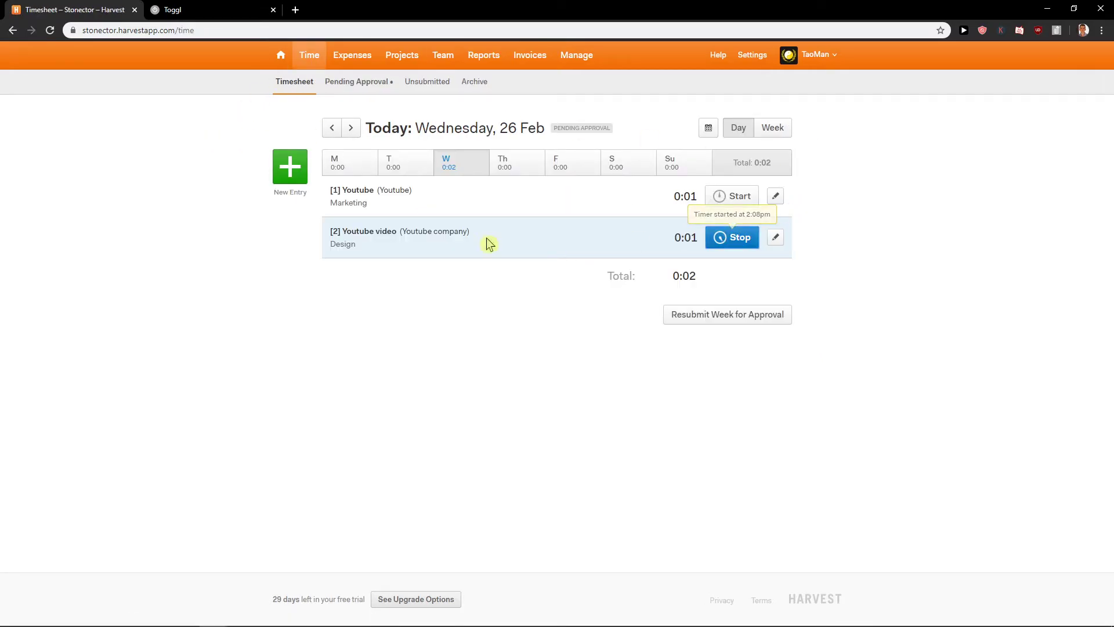
# Permanently delete the Youtube time entry and go to the Invoices overview.
pyautogui.click(775, 195)
pyautogui.click(649, 298)
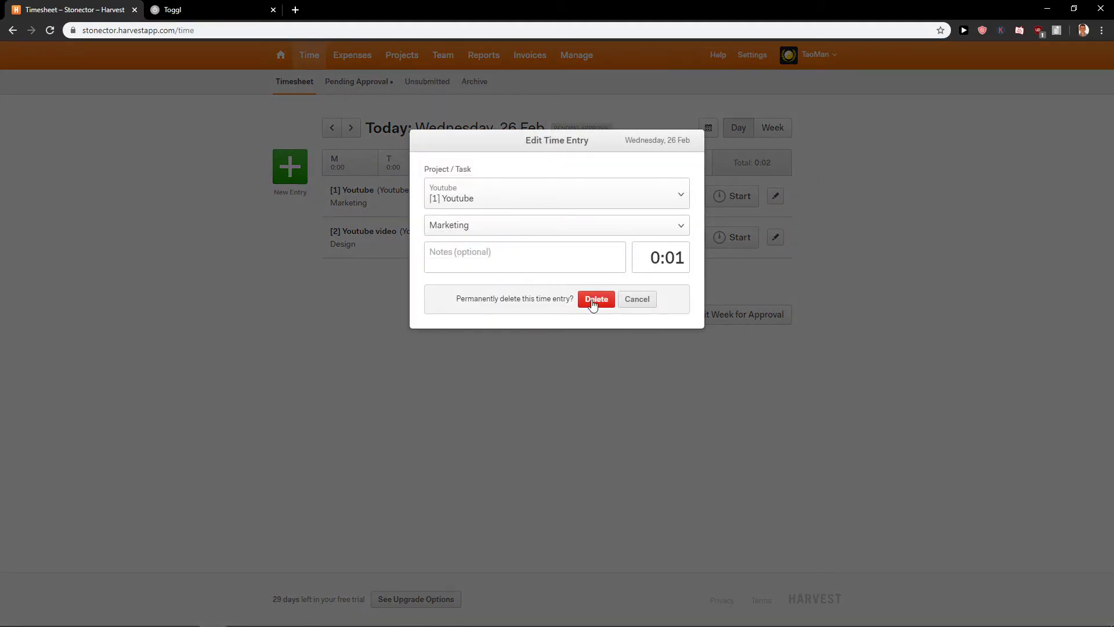
pyautogui.click(593, 300)
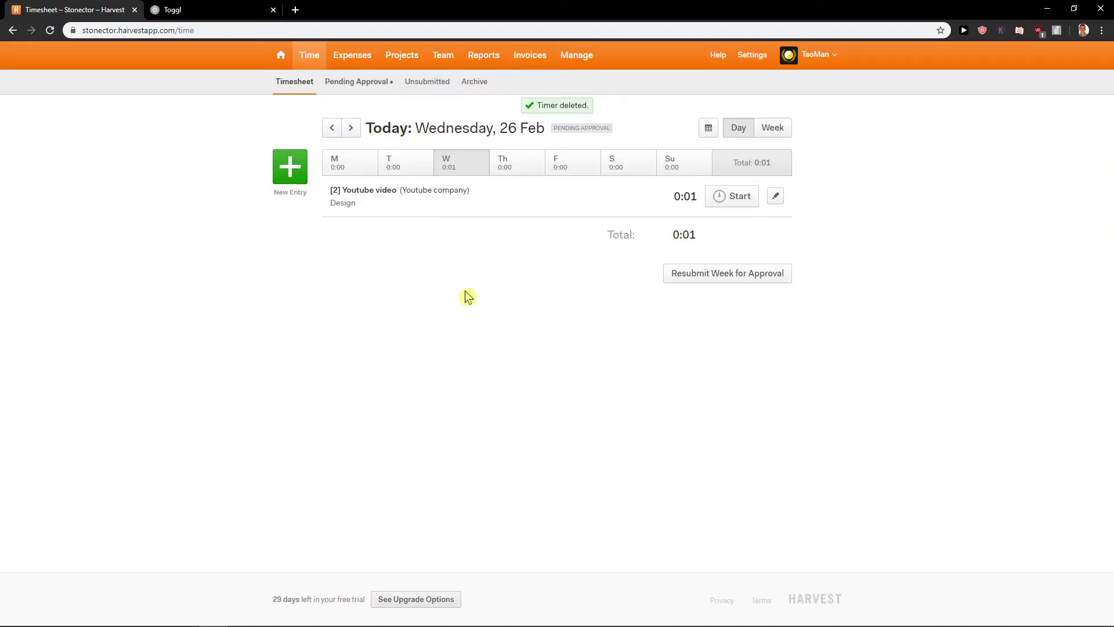
pyautogui.click(524, 56)
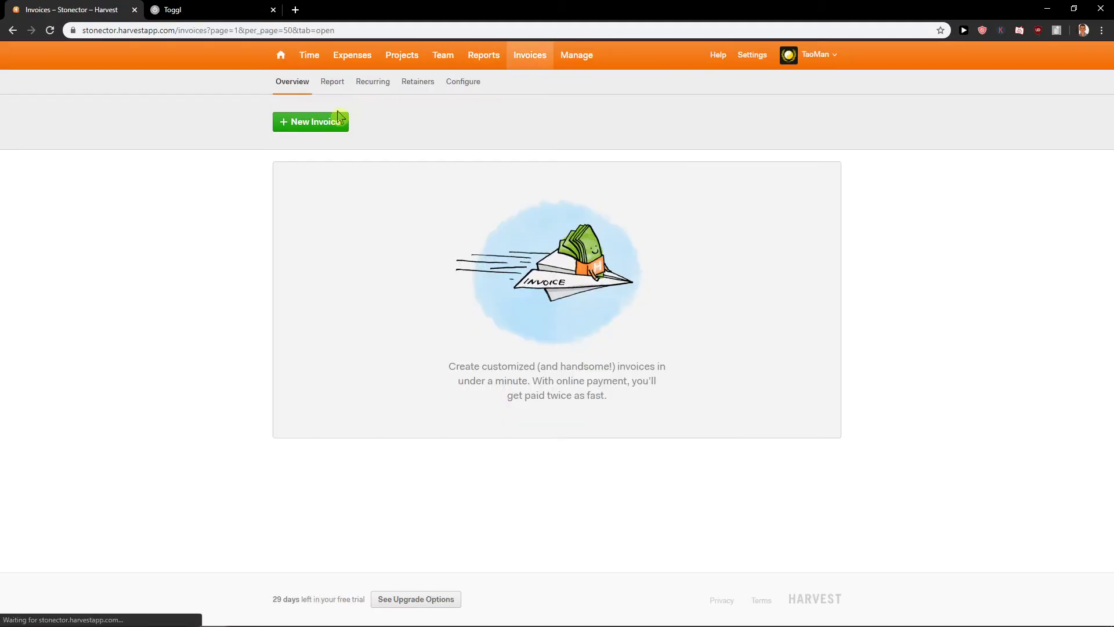
# Delete the €10,00 photo bank expense.
pyautogui.click(363, 67)
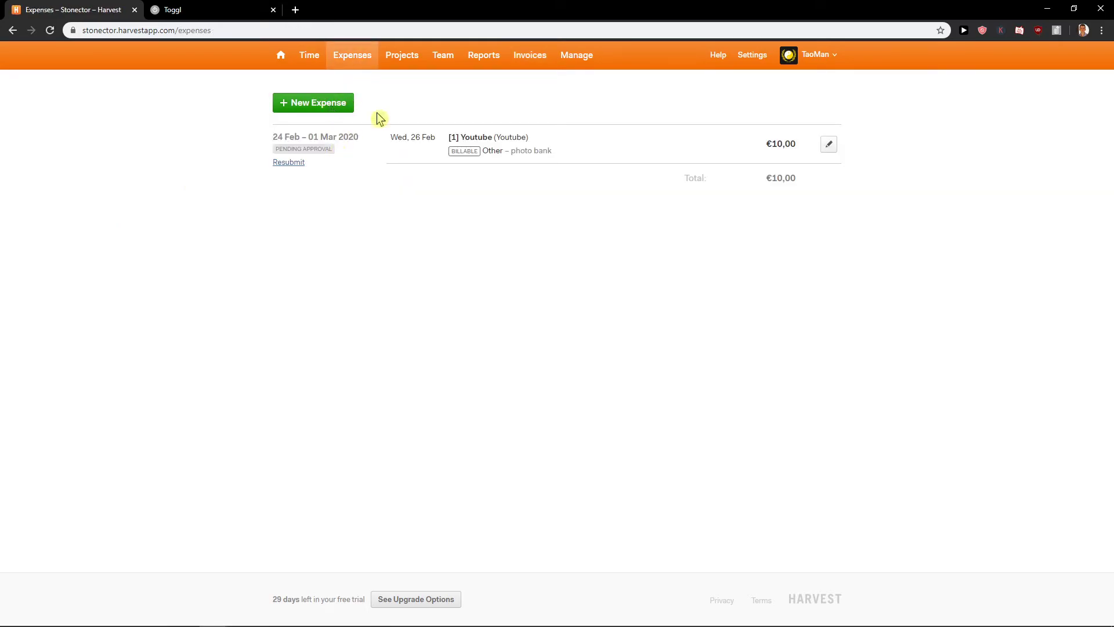
pyautogui.click(830, 144)
pyautogui.click(698, 297)
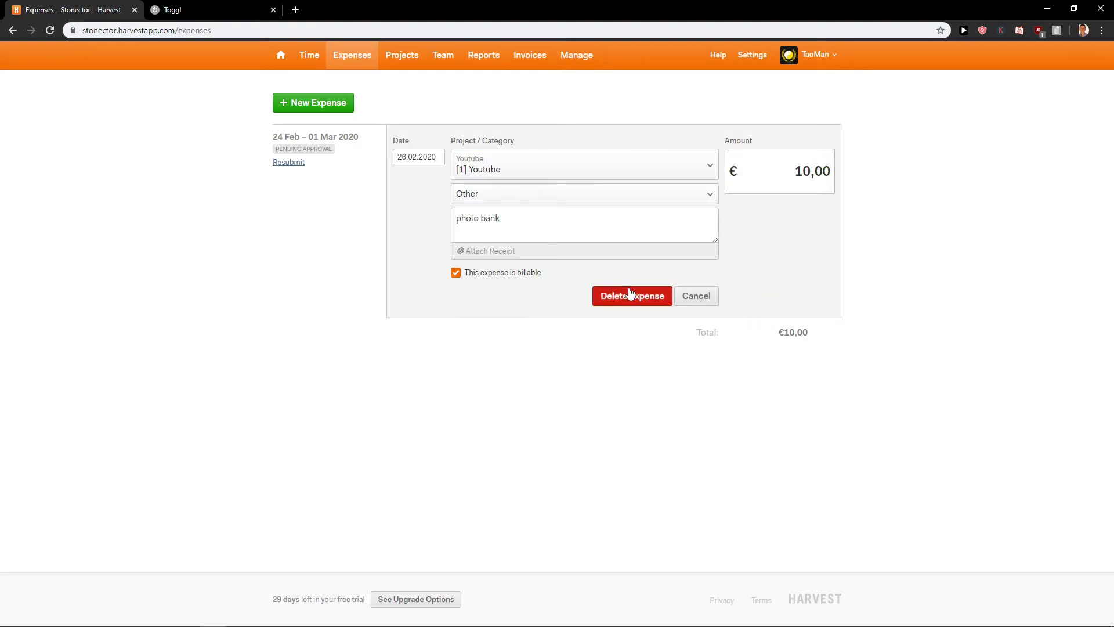
pyautogui.click(631, 293)
# Add a €25,00 Meals expense on [2] Youtube video, then go to Invoices.
pyautogui.click(330, 103)
pyautogui.click(545, 132)
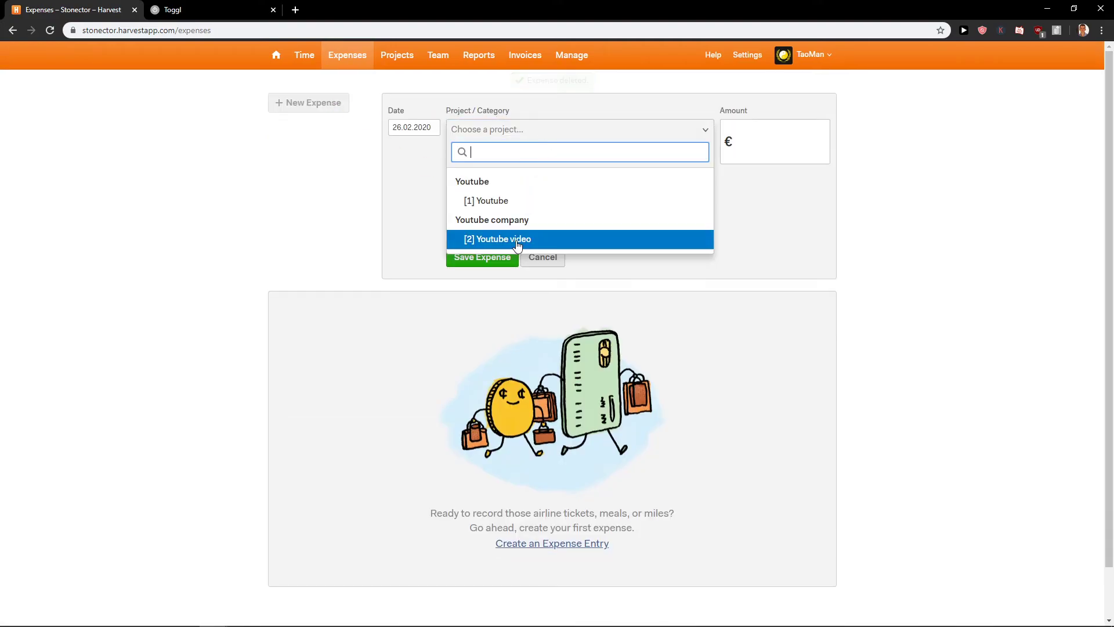
pyautogui.click(518, 244)
pyautogui.click(549, 167)
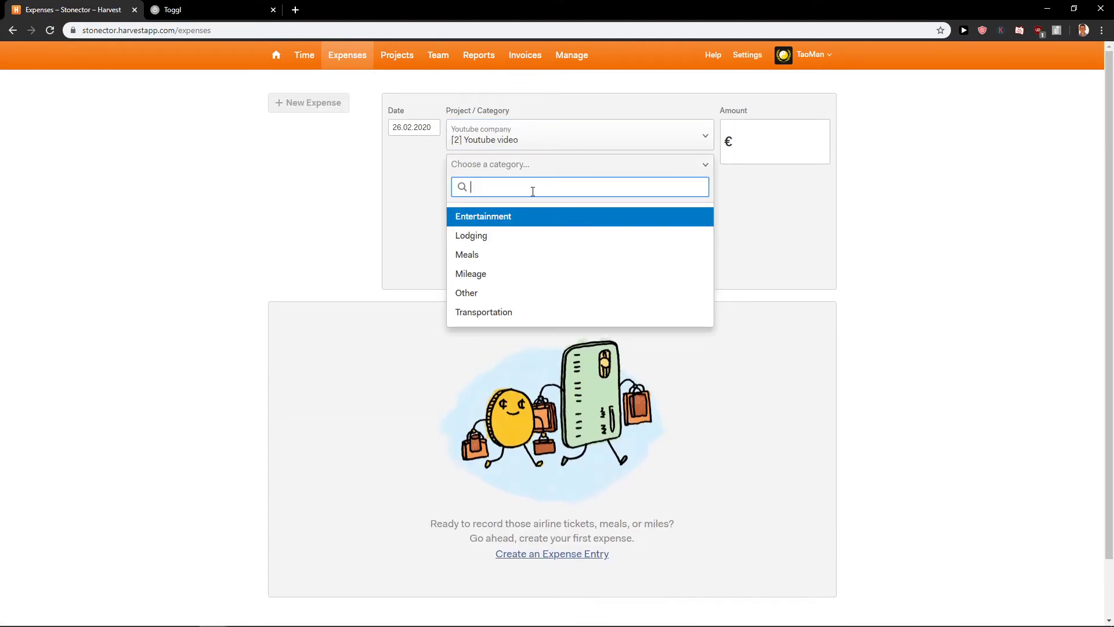
pyautogui.click(523, 262)
pyautogui.click(797, 151)
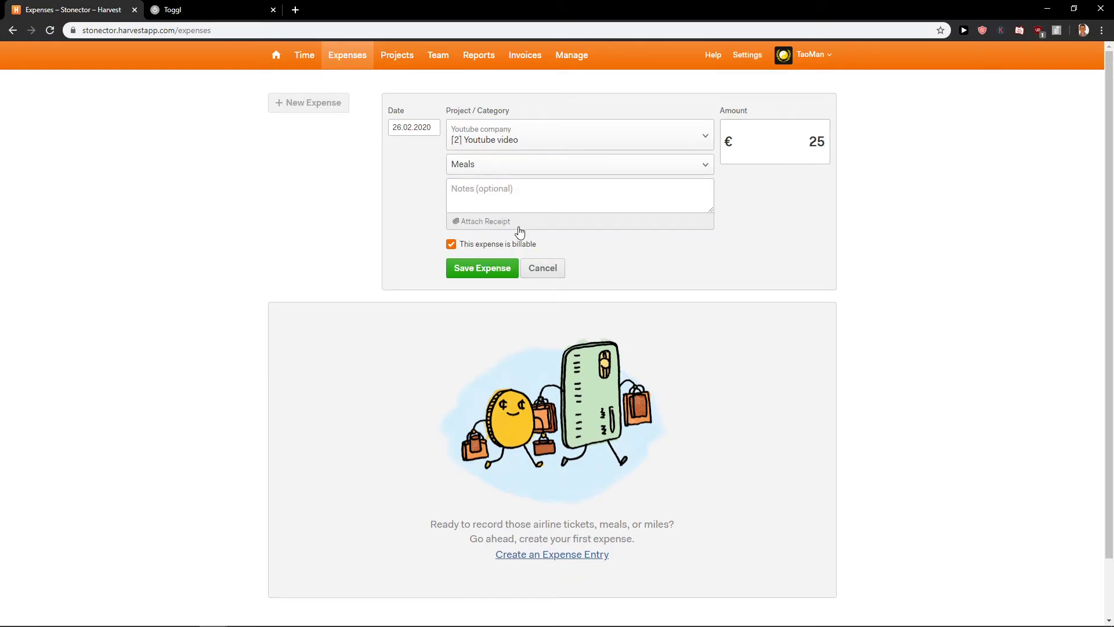
pyautogui.click(488, 268)
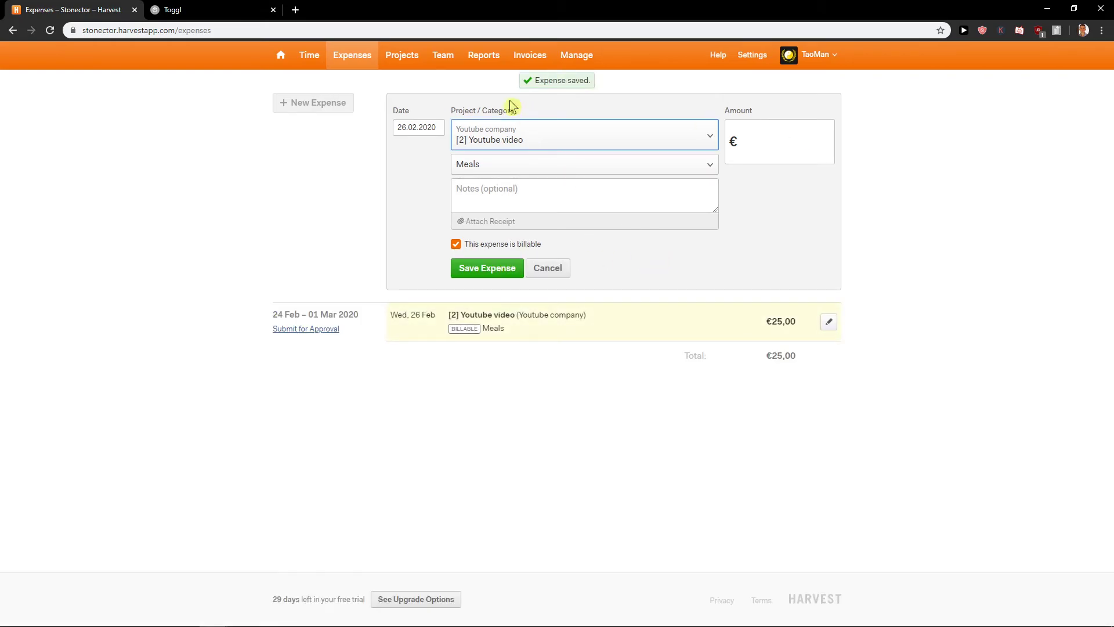
pyautogui.click(530, 57)
# Start a new invoice for Youtube company and pick its uninvoiced fees and expenses.
pyautogui.click(335, 123)
pyautogui.click(450, 172)
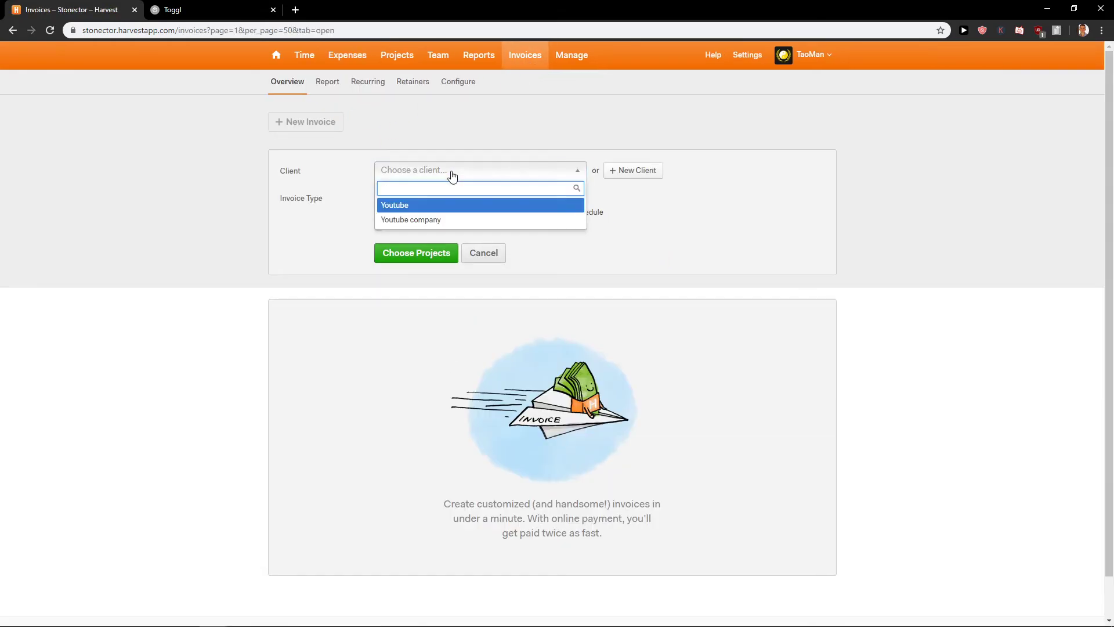
pyautogui.click(450, 223)
pyautogui.click(441, 254)
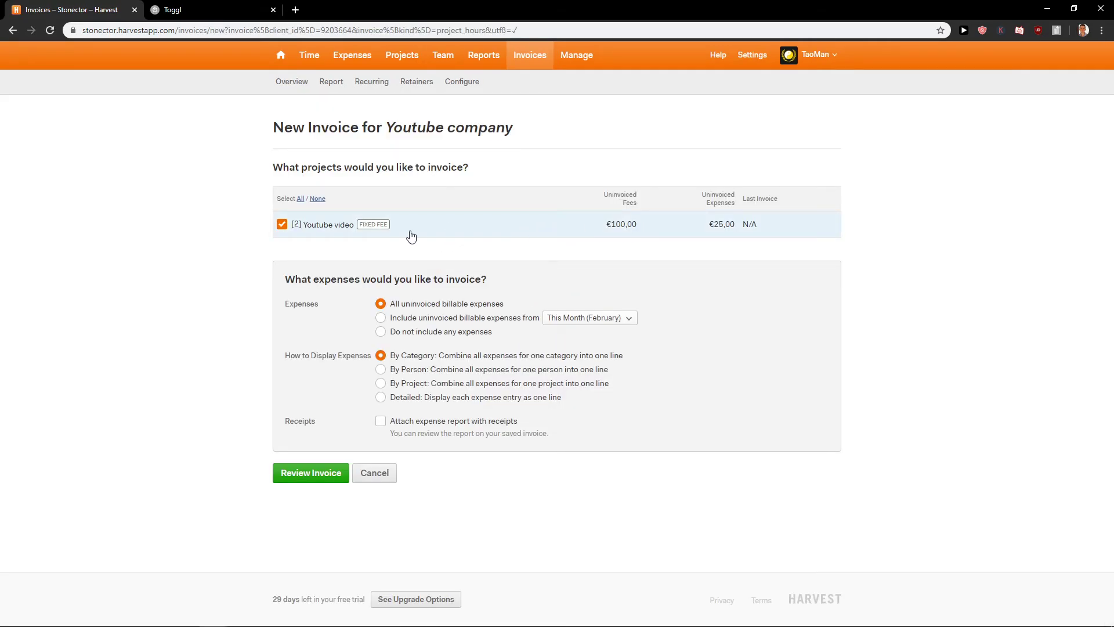
pyautogui.moveTo(609, 191); pyautogui.dragTo(654, 214)
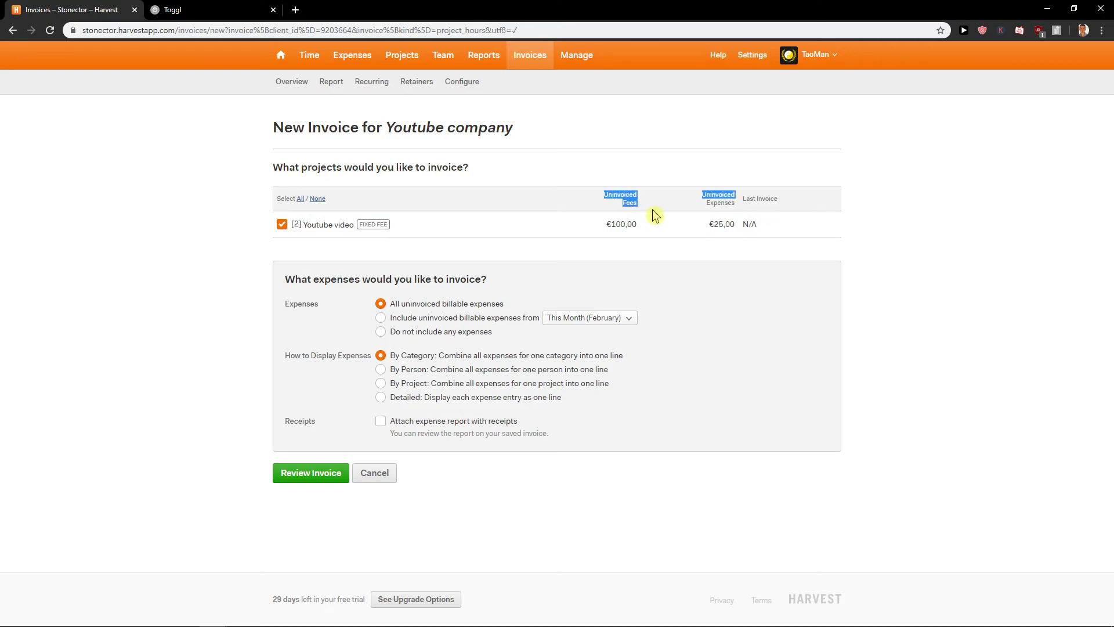
pyautogui.click(708, 203)
# Generate the draft and check the Youtube video quantity, 100,00 unit price and €125,00 due.
pyautogui.click(294, 473)
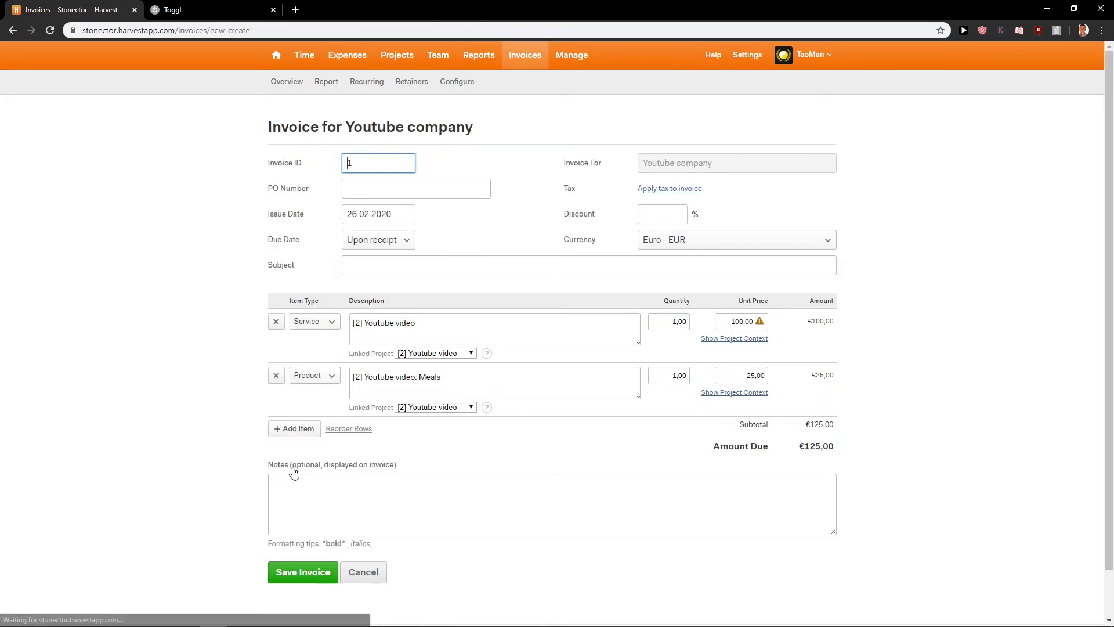
pyautogui.moveTo(806, 446); pyautogui.dragTo(885, 448)
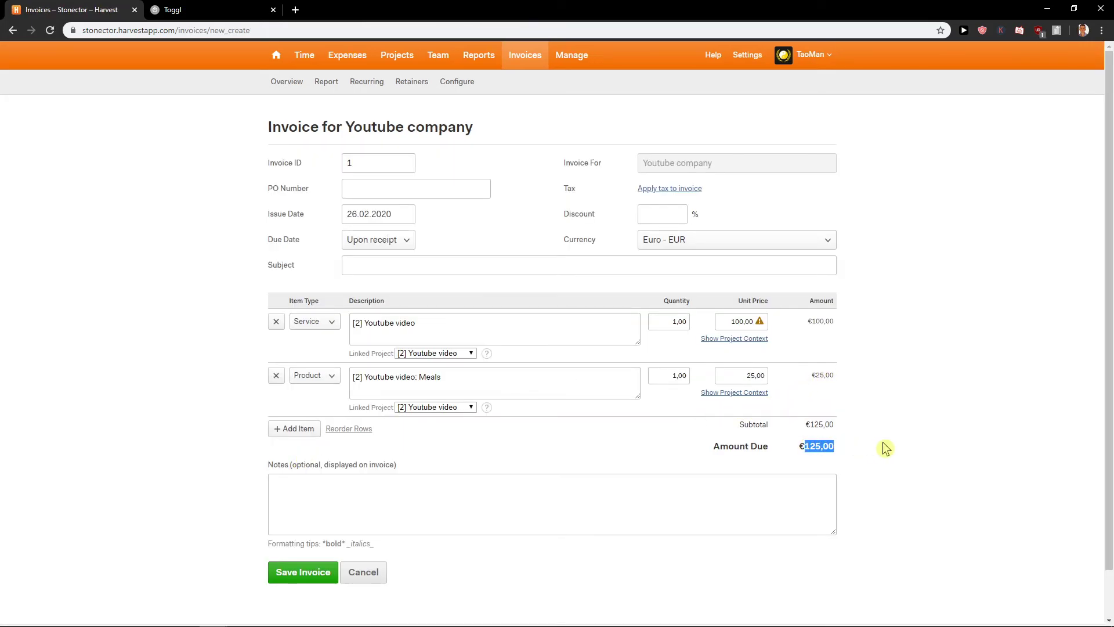
pyautogui.click(669, 321)
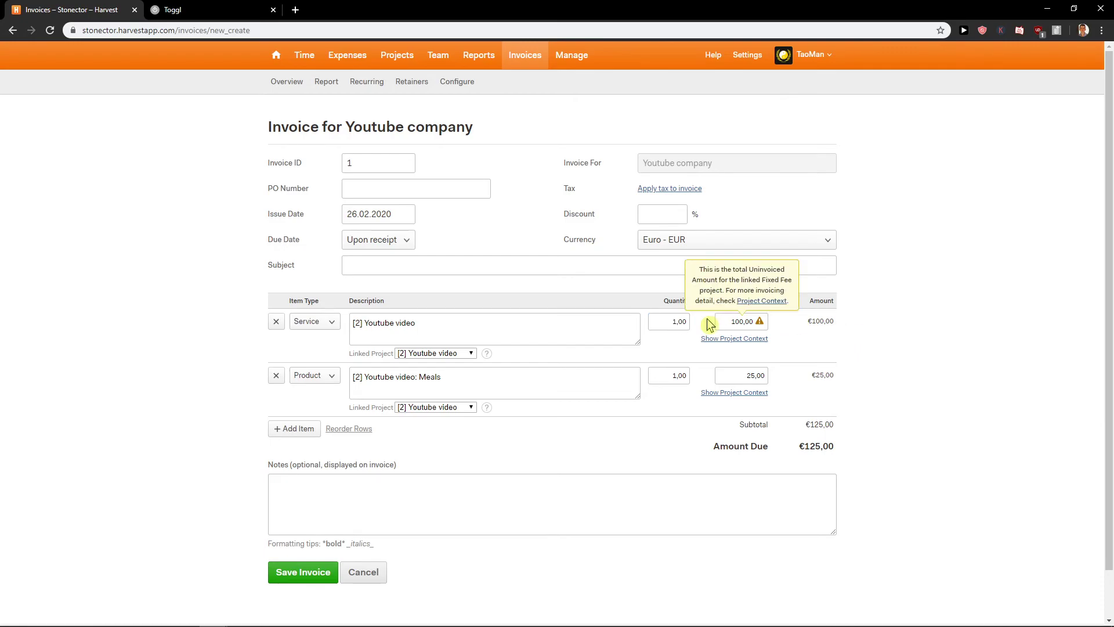
pyautogui.click(545, 307)
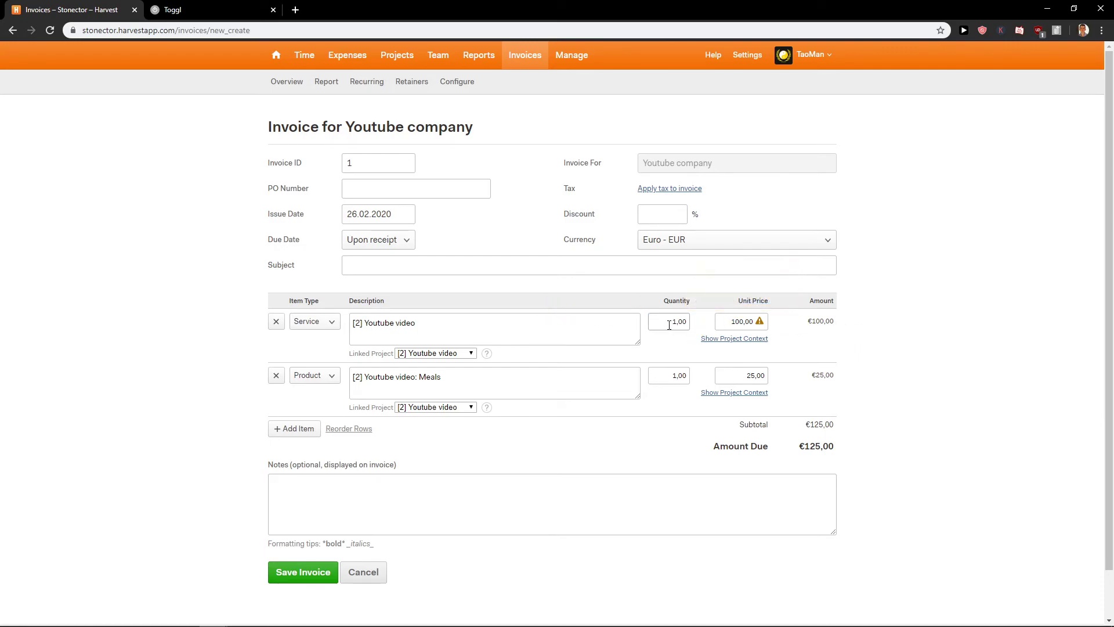
pyautogui.click(738, 321)
pyautogui.scroll(-1, 642, 360)
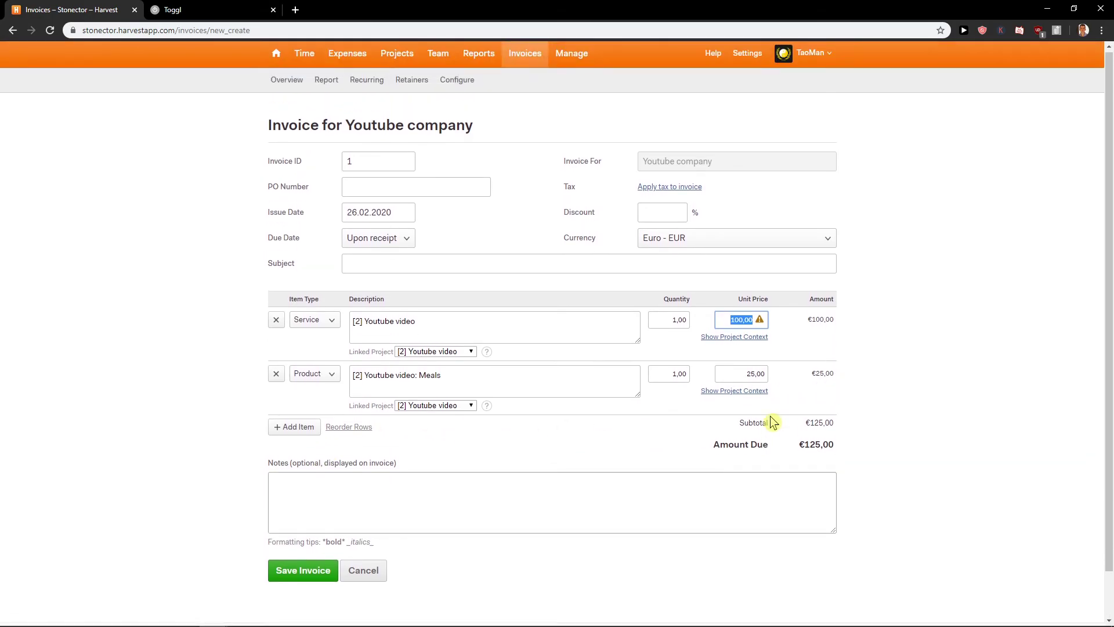
pyautogui.scroll(1, 772, 419)
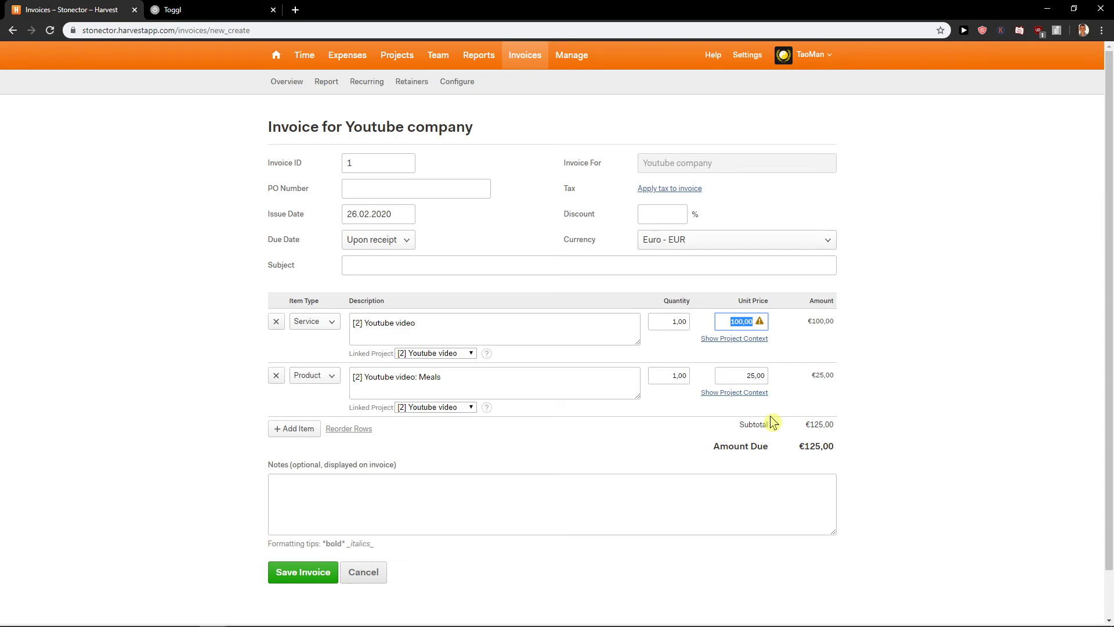